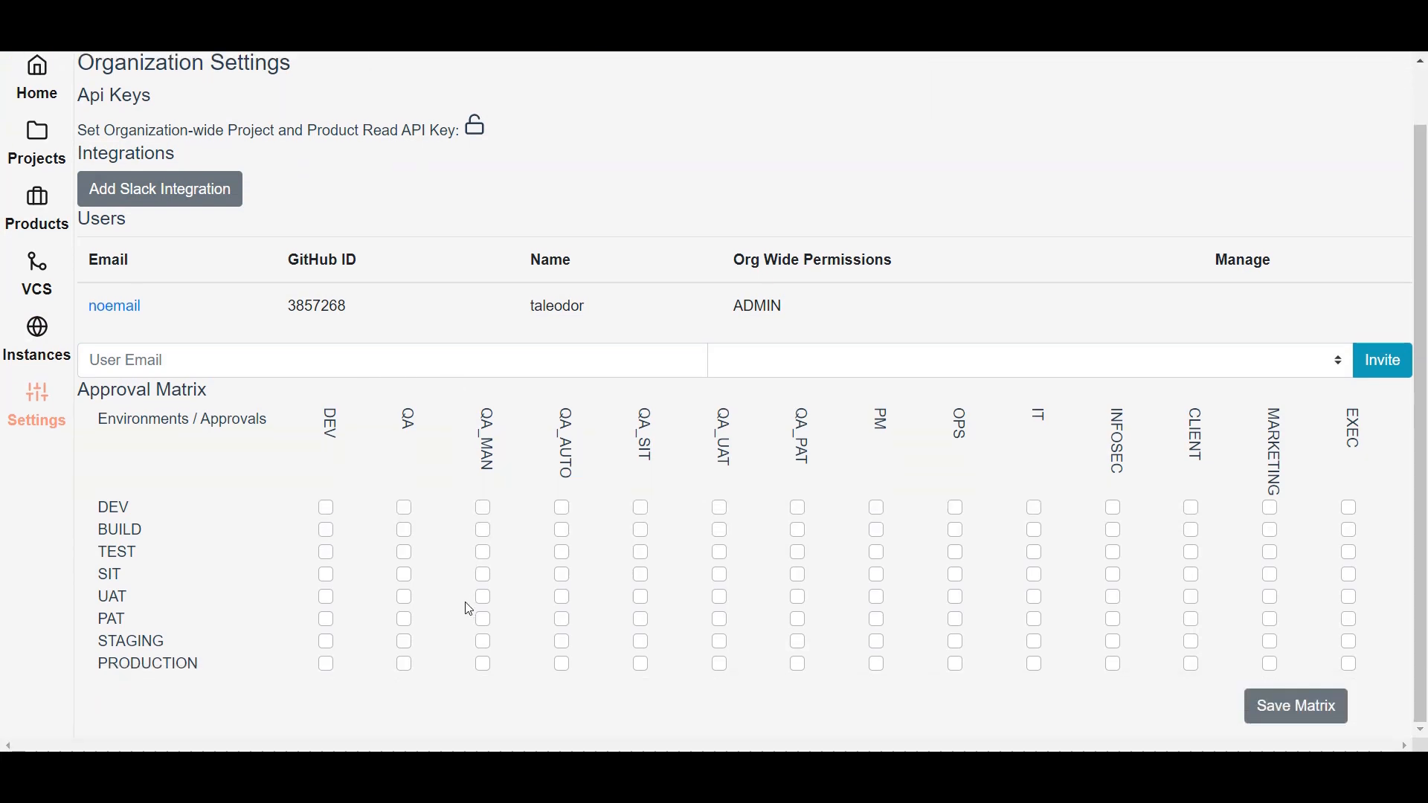
Require QA approval for STAGING and PRODUCTION plus PM approval for PRODUCTION in the approval matrix, and save it
click(406, 643)
click(407, 664)
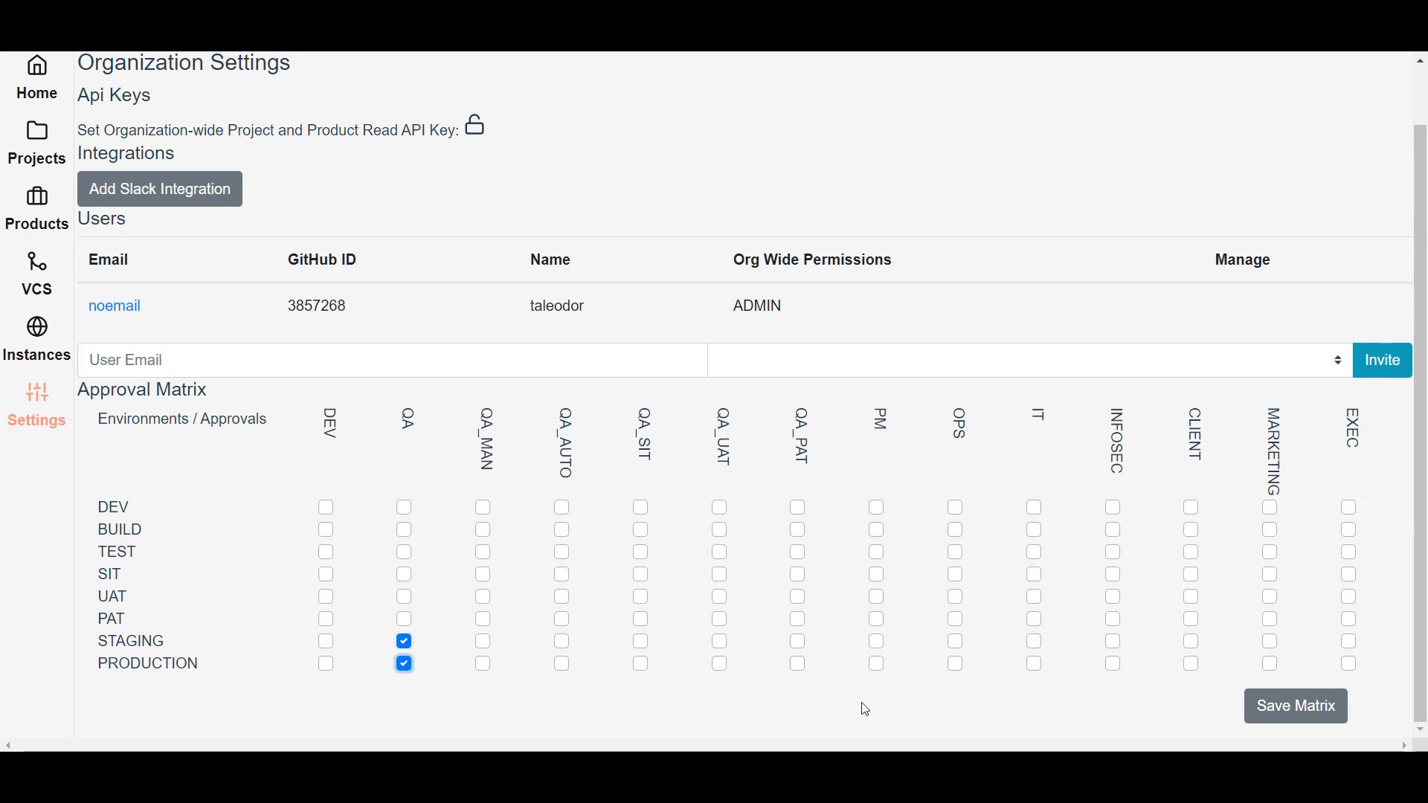
click(880, 666)
click(1266, 712)
scroll(1263, 707, down, 1)
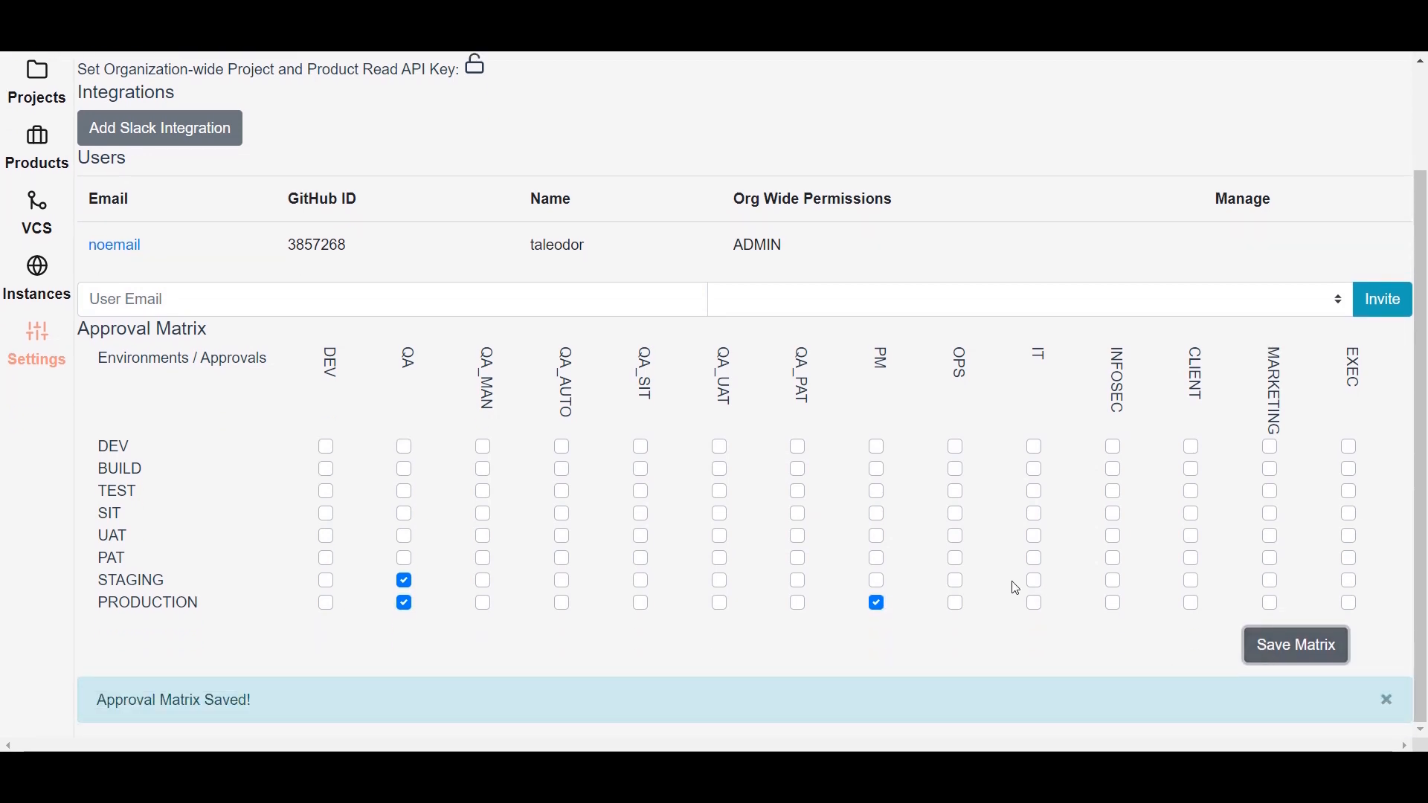
Invite the first test user by e-mail to the organization with READ_ONLY permission
scroll(1001, 566, up, 2)
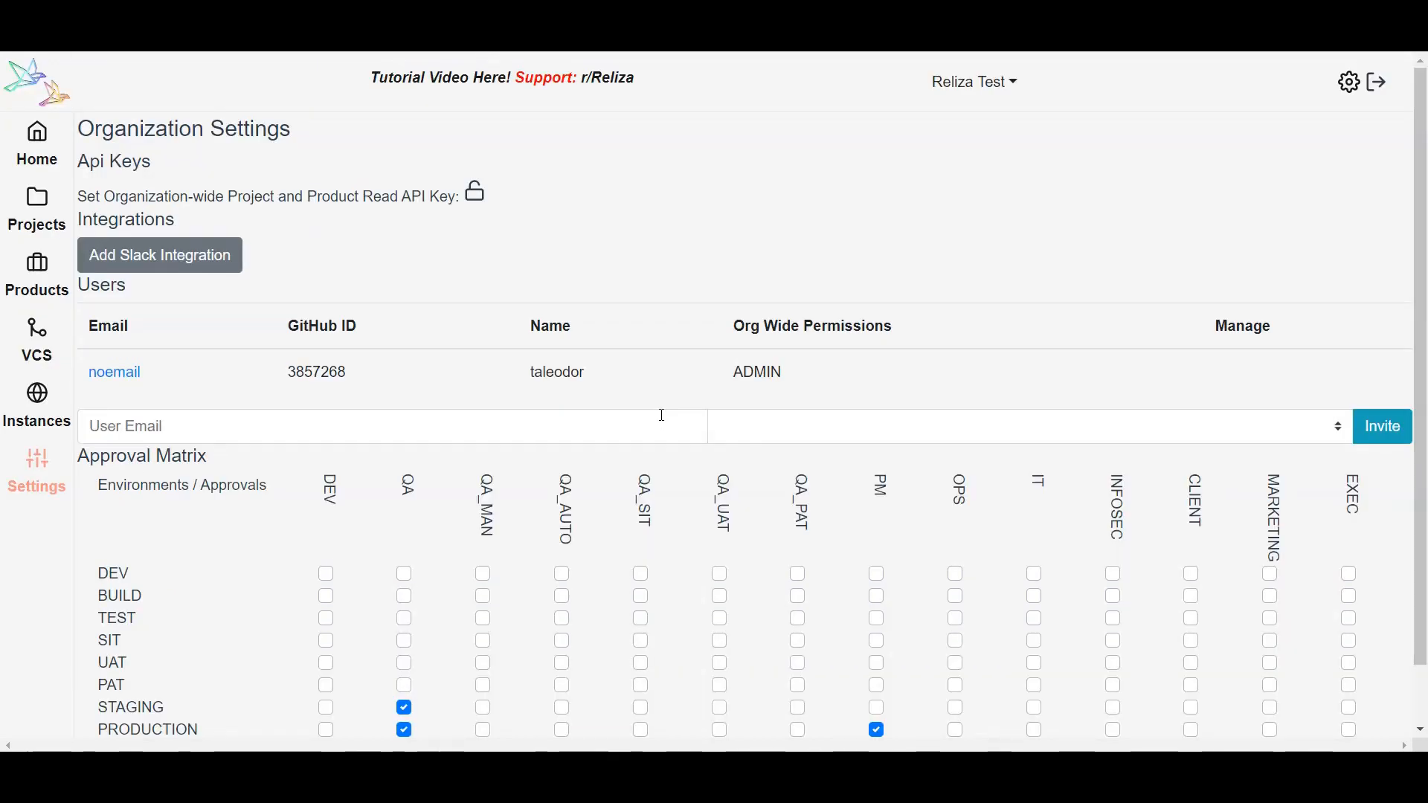
click(312, 426)
key(Down)
key(Return)
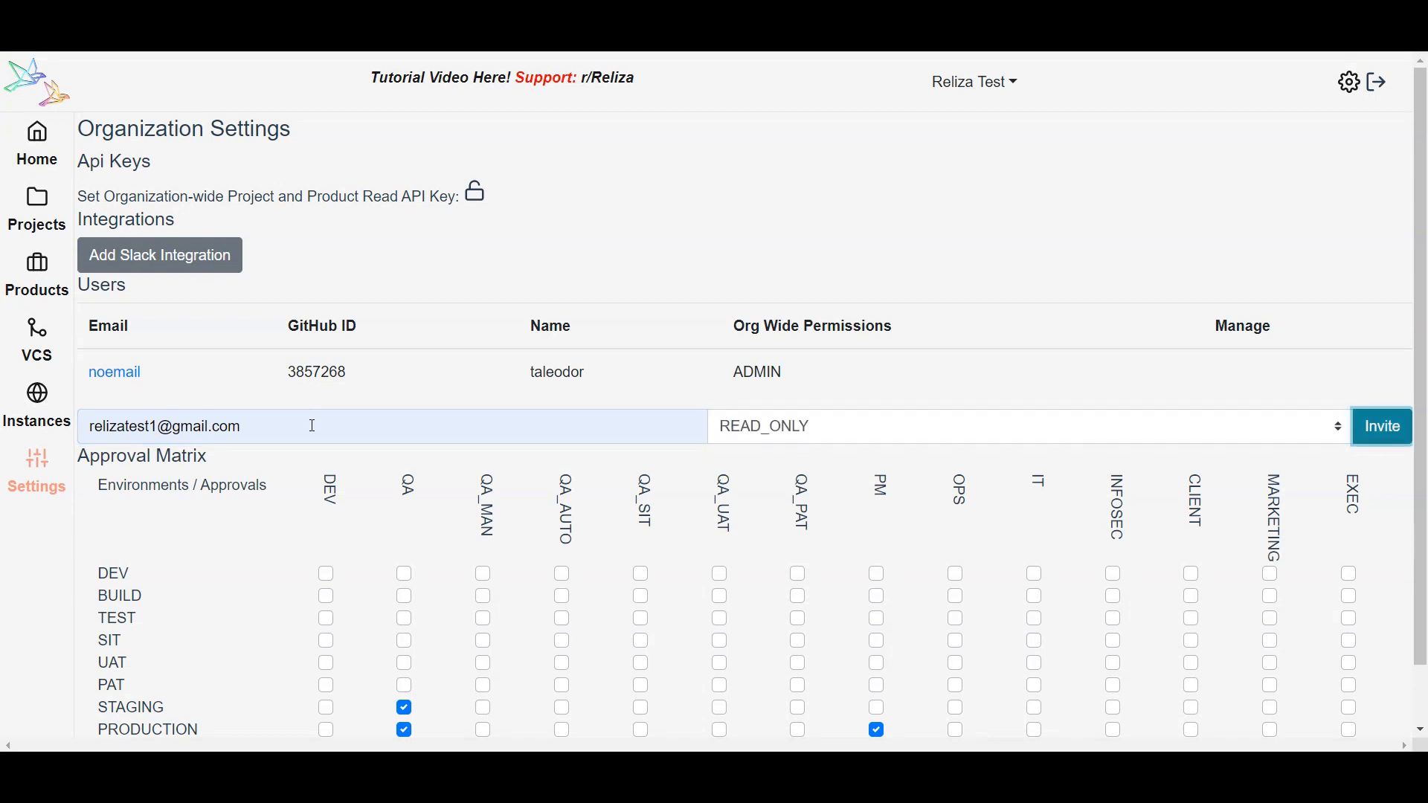
key(Return)
Invite the second test user by e-mail to the organization with READ_ONLY permission
click(312, 426)
key(Down)
key(Down)
key(Return)
click(782, 433)
click(787, 451)
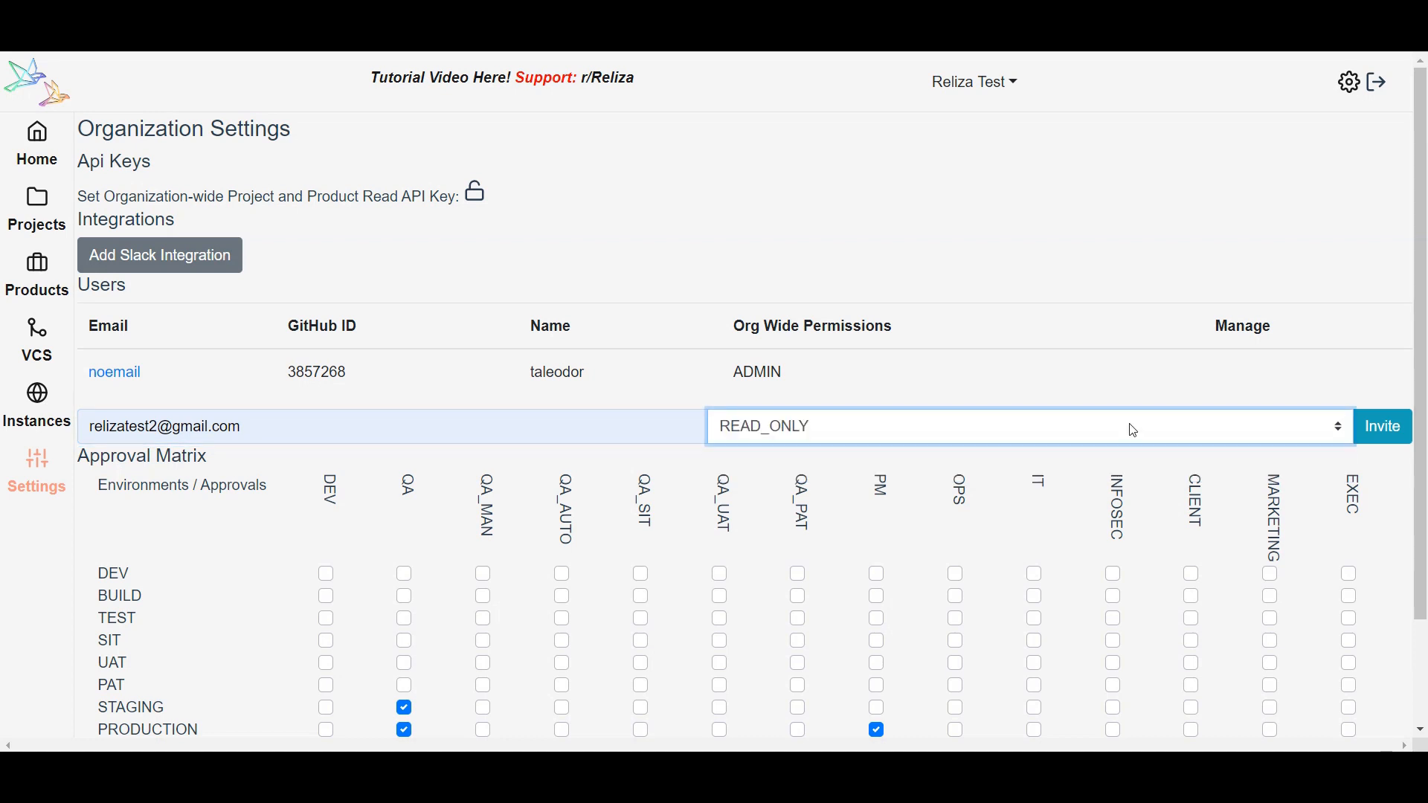
click(1367, 437)
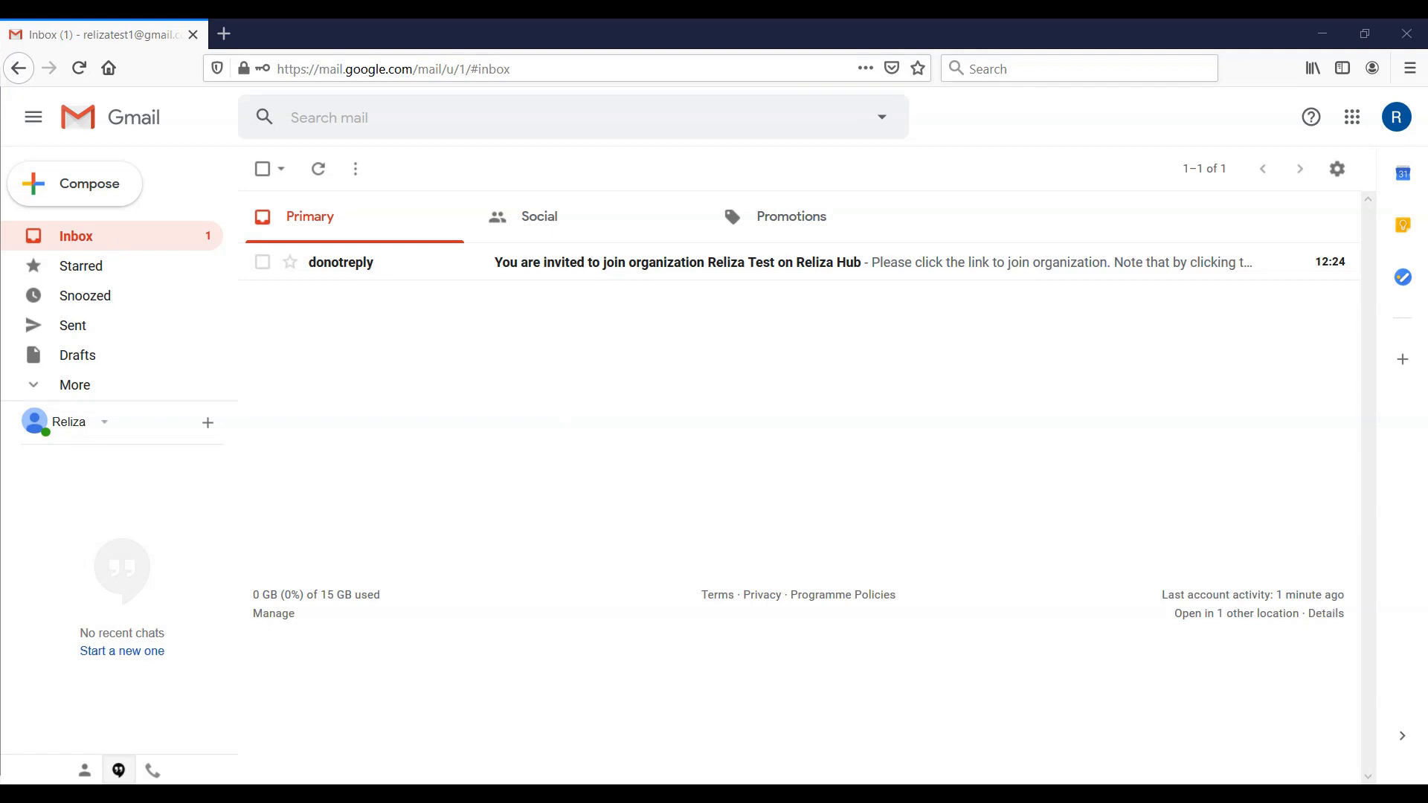
In the first invited user's Gmail inbox, follow the Reliza Test invitation link and authorize reliza-hub-staging on GitHub
click(714, 266)
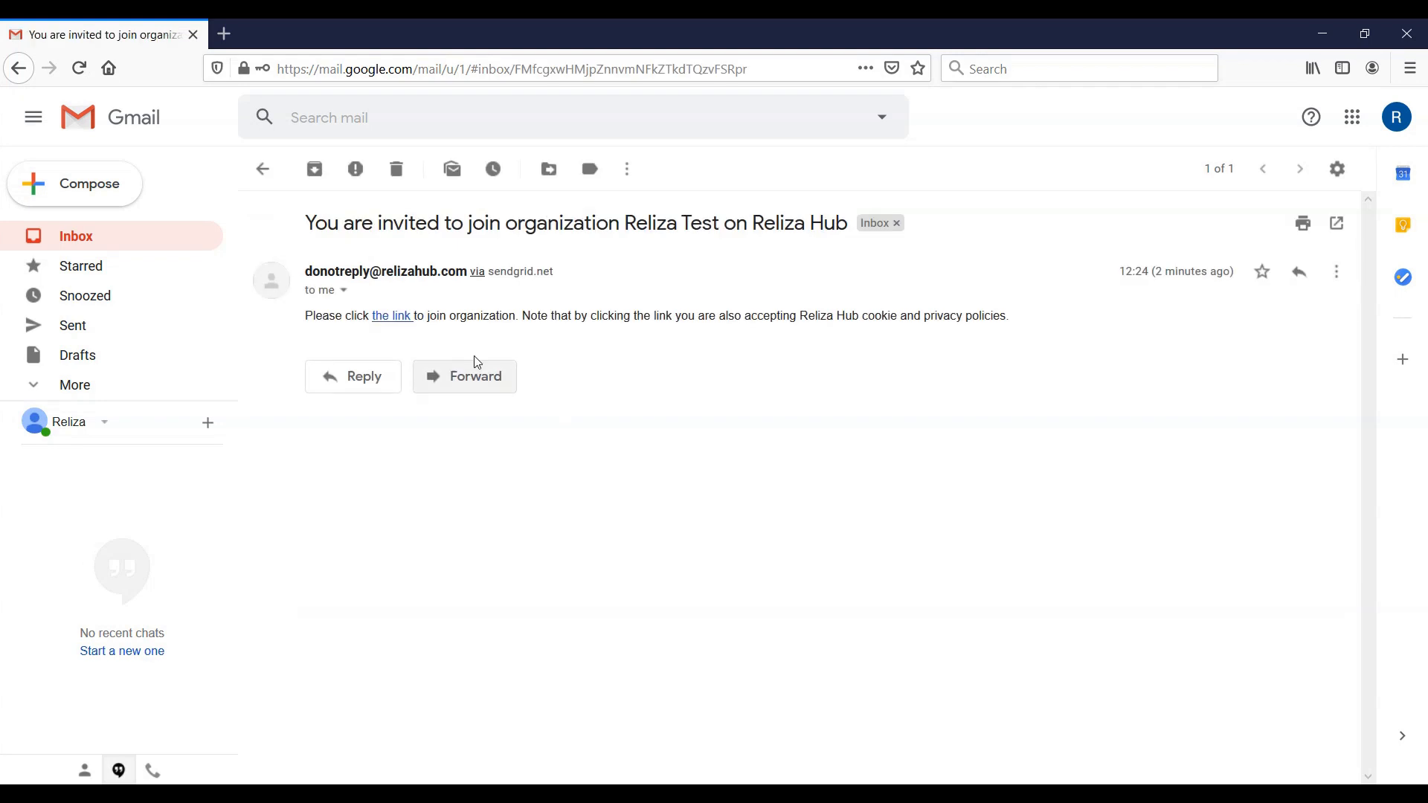
click(392, 318)
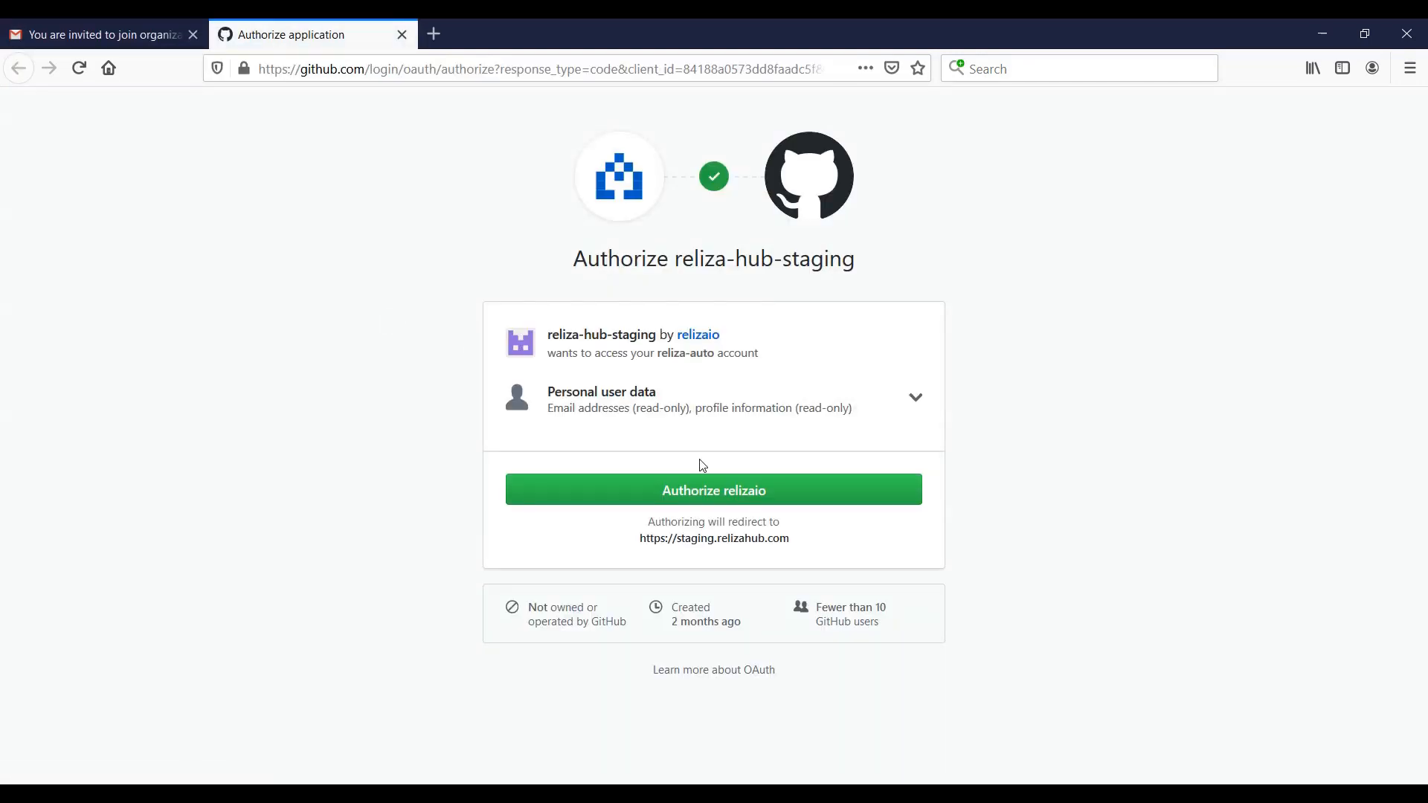
click(707, 492)
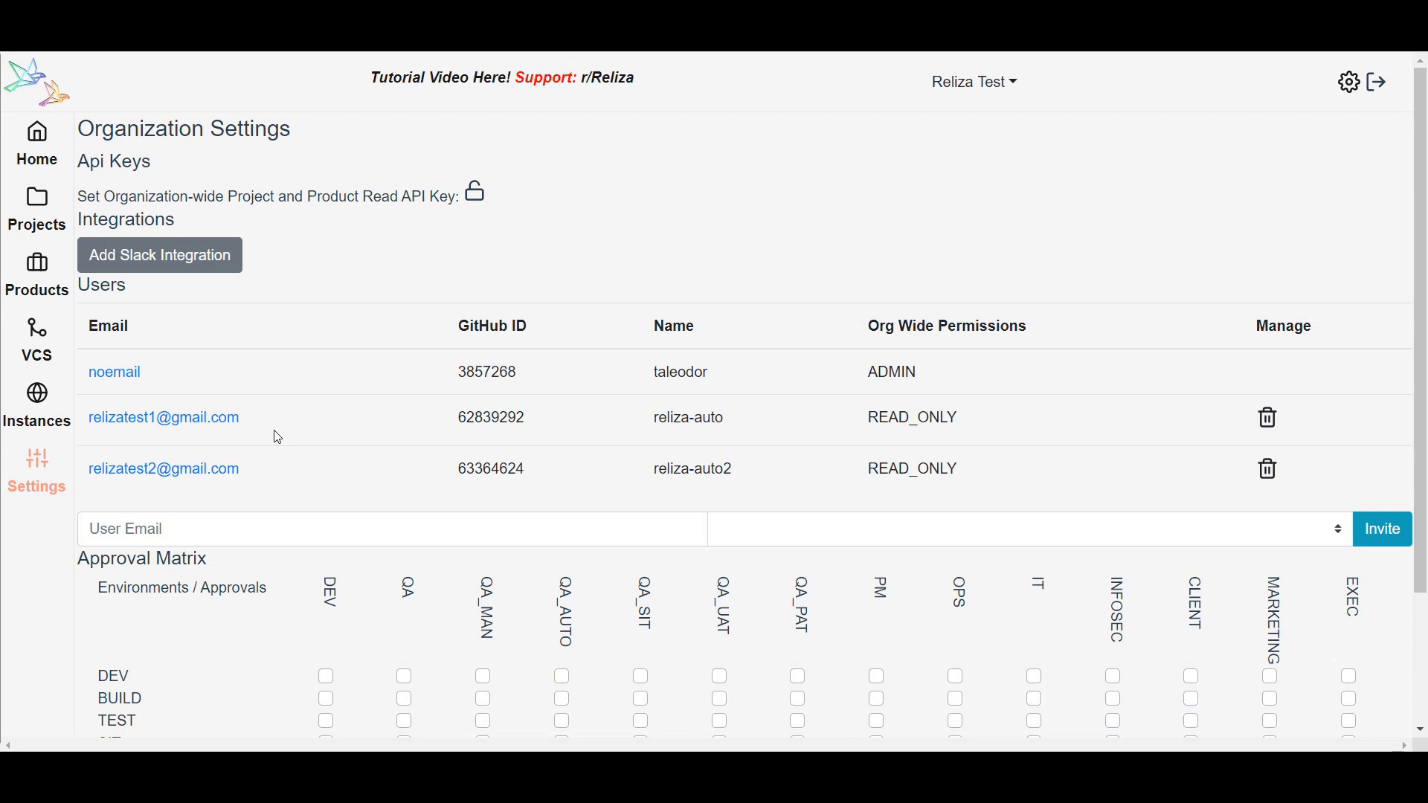
Back in Reliza Hub's organization settings, grant the first invited test user the QA approval permission
click(209, 422)
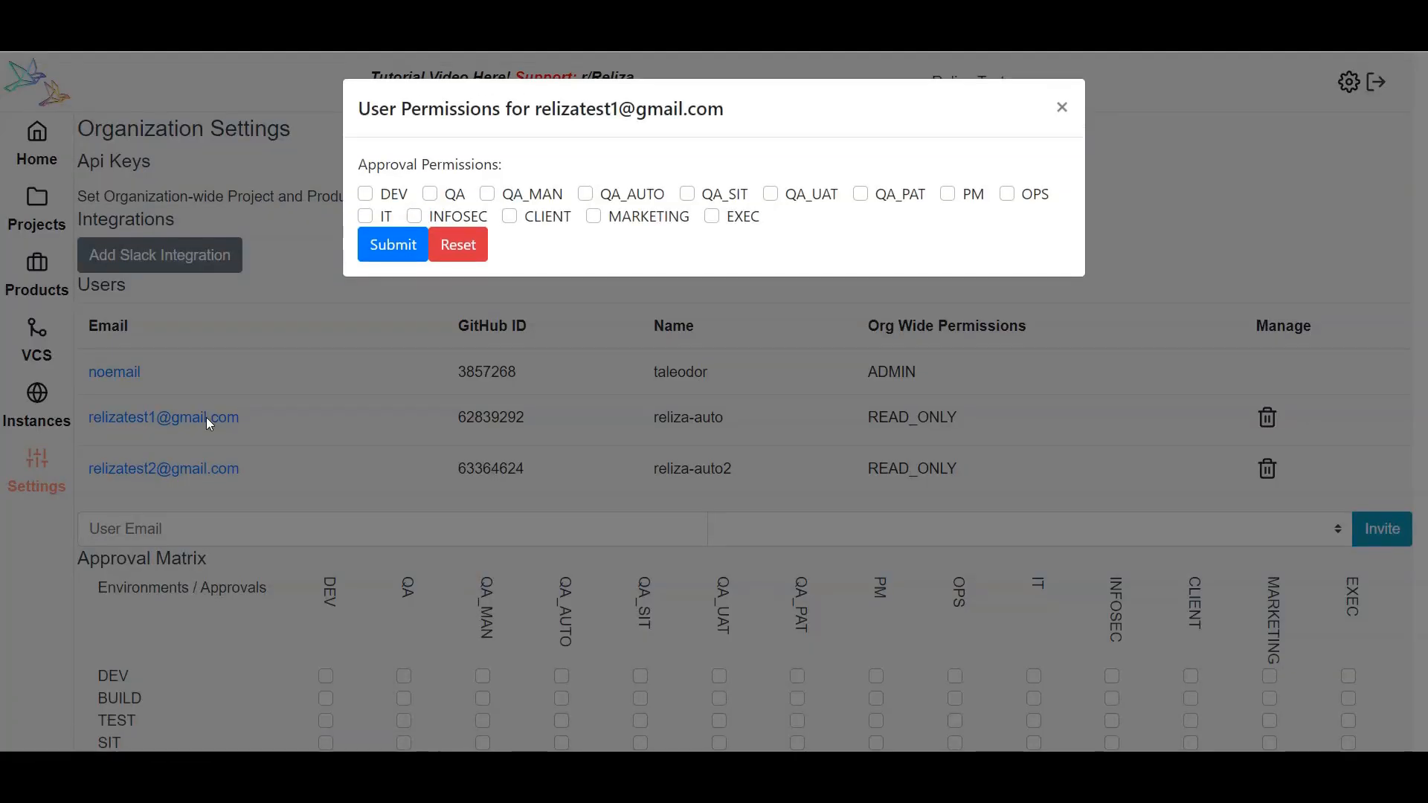
click(430, 194)
click(396, 243)
Grant the second invited test user the PM approval permission
click(189, 470)
click(948, 197)
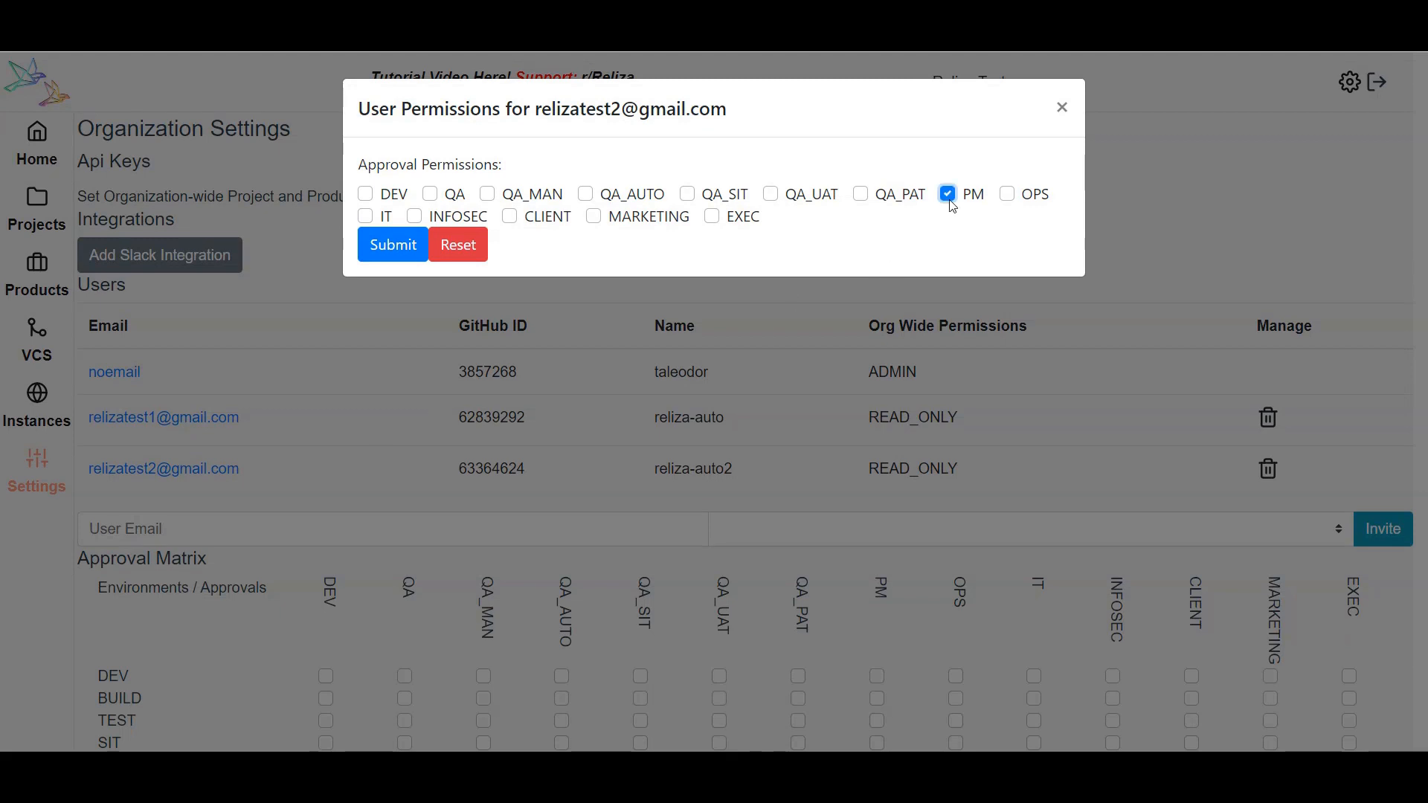
click(396, 245)
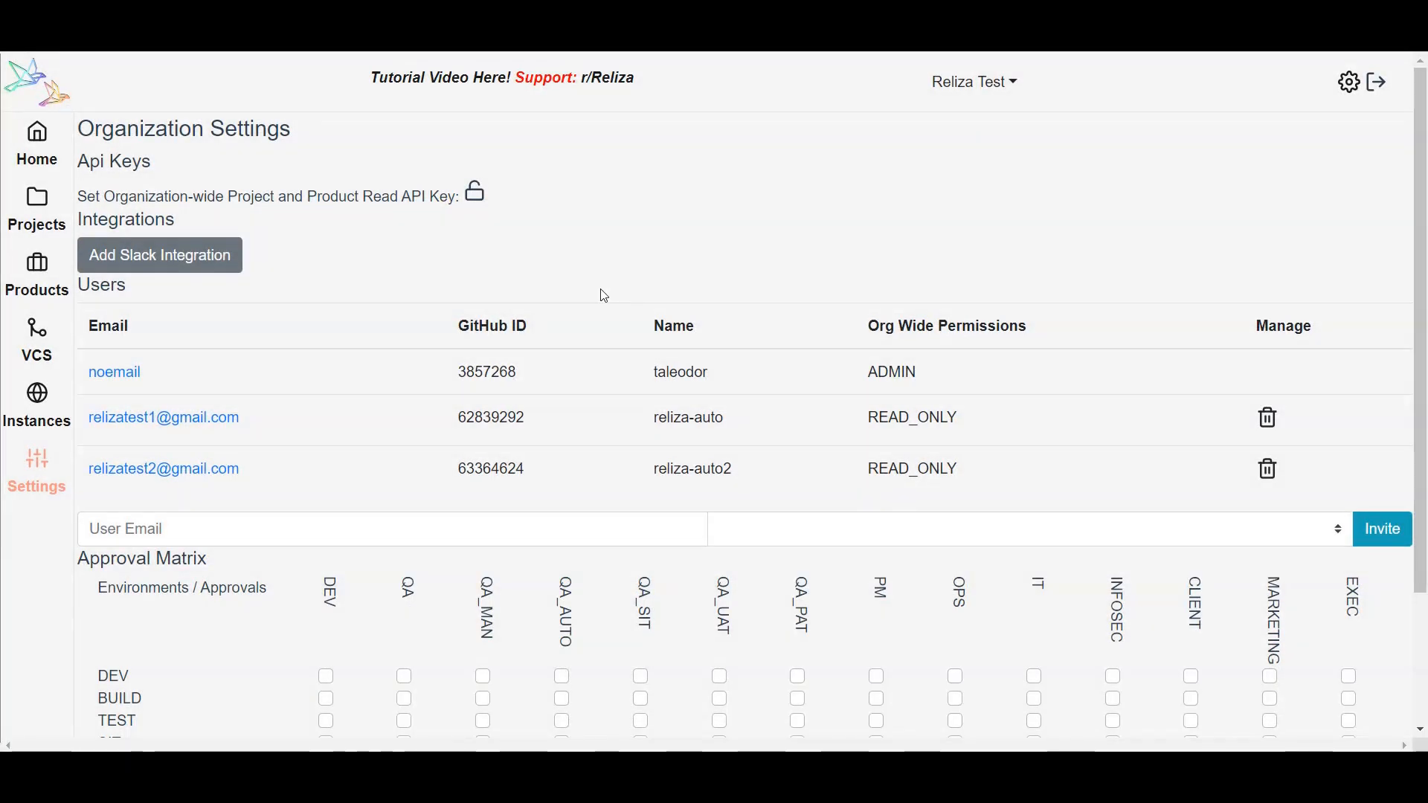
Add non-placeholder project release 20.04.0 of Reliza back-end, branch master, to the deployed releases of the test.reliza instance
click(49, 400)
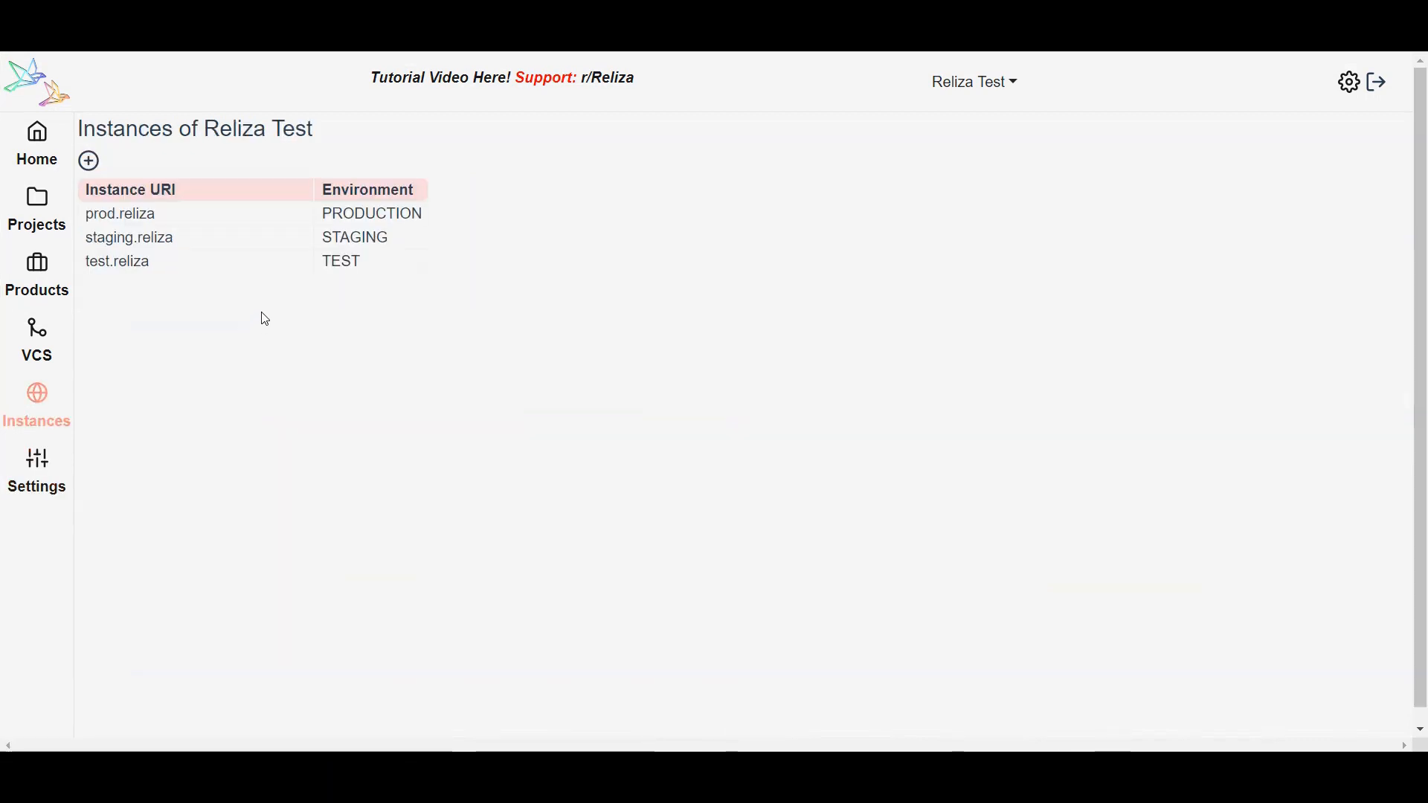
click(157, 275)
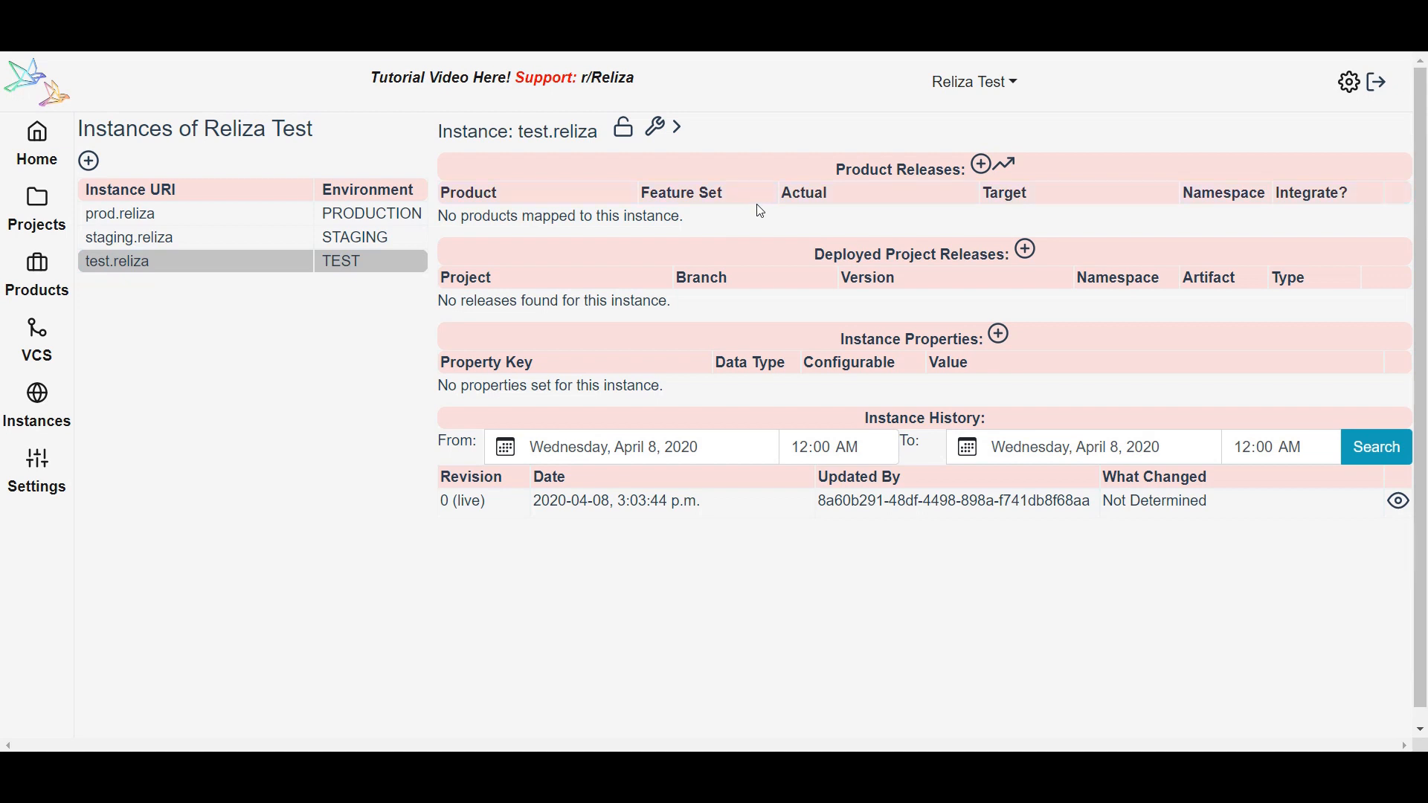
click(1023, 253)
click(417, 193)
click(433, 310)
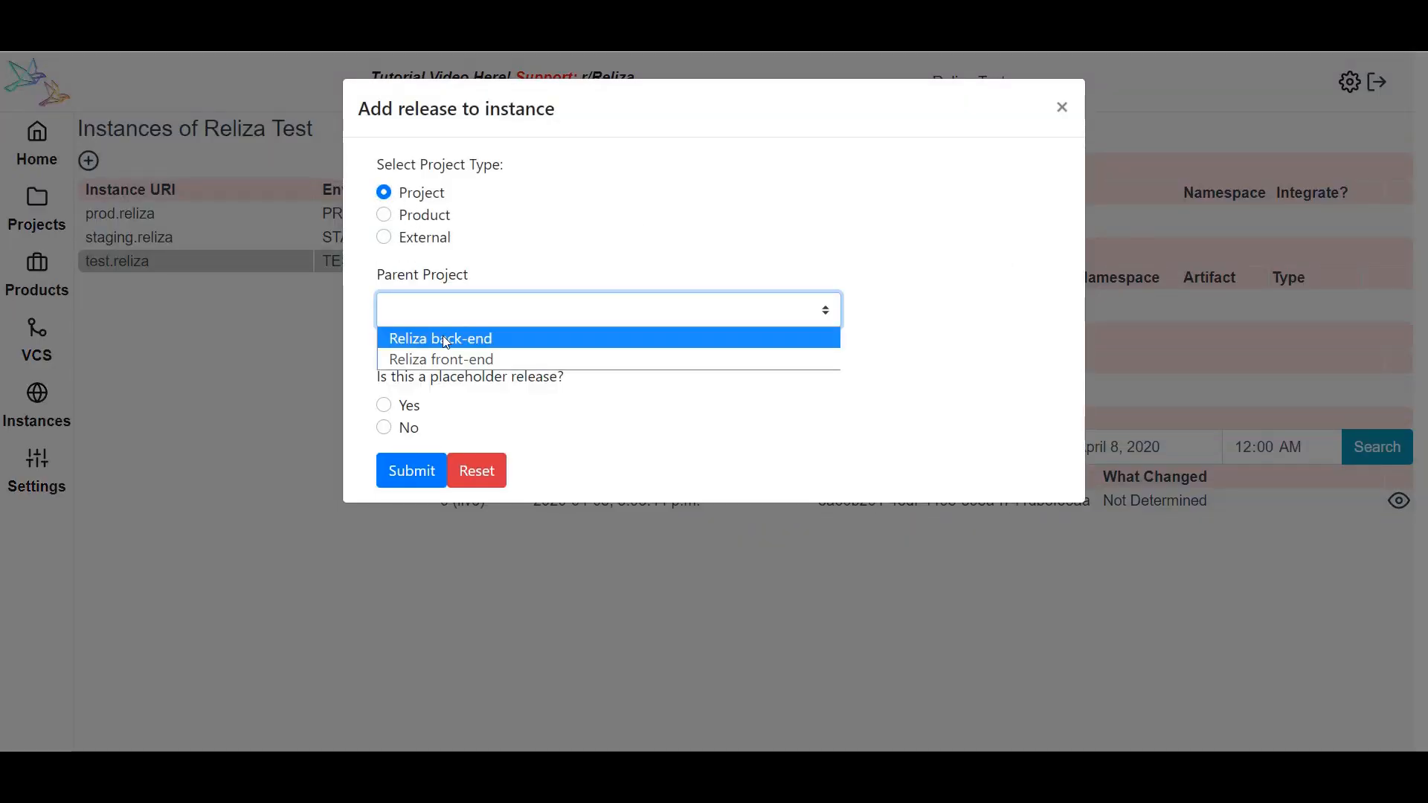
click(444, 336)
click(406, 430)
click(424, 500)
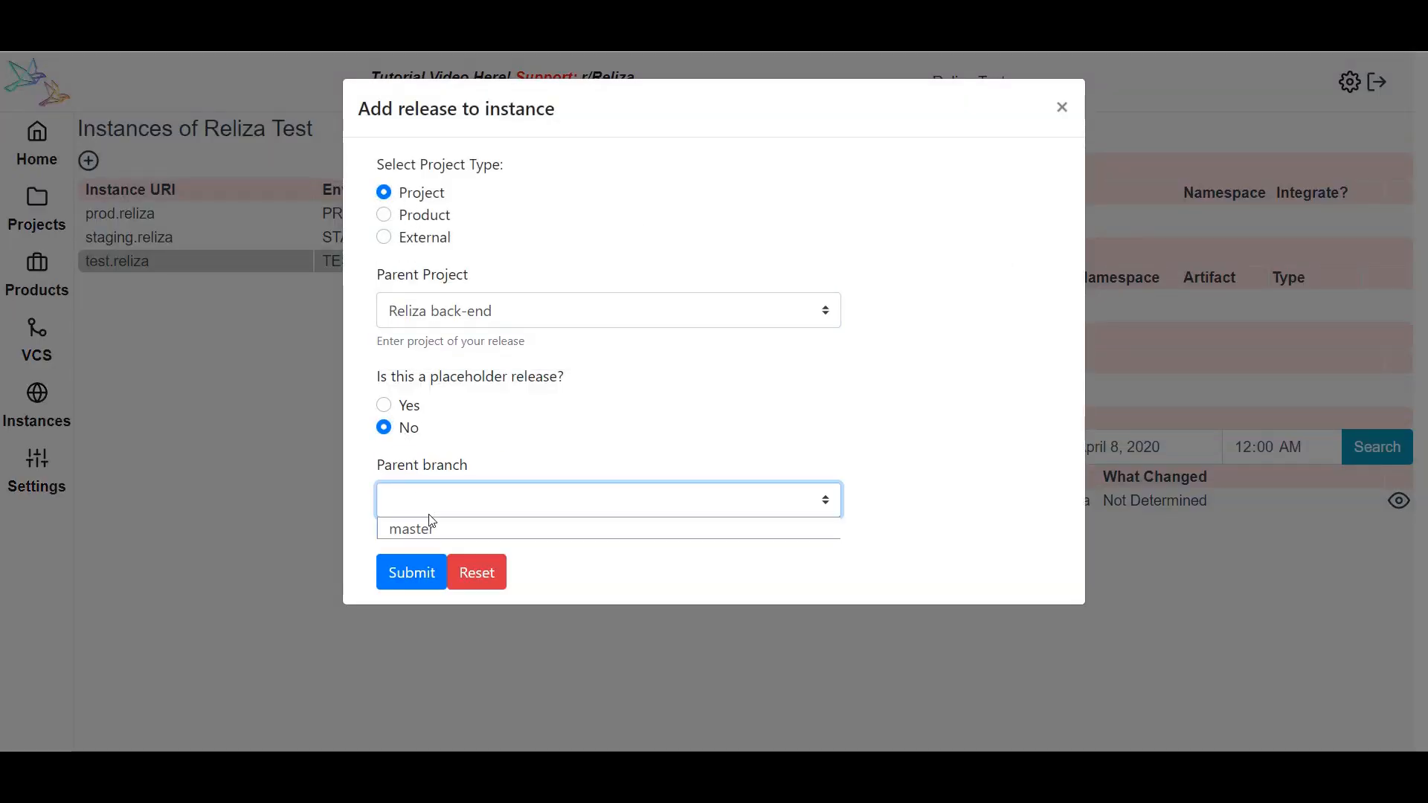
click(420, 525)
click(438, 599)
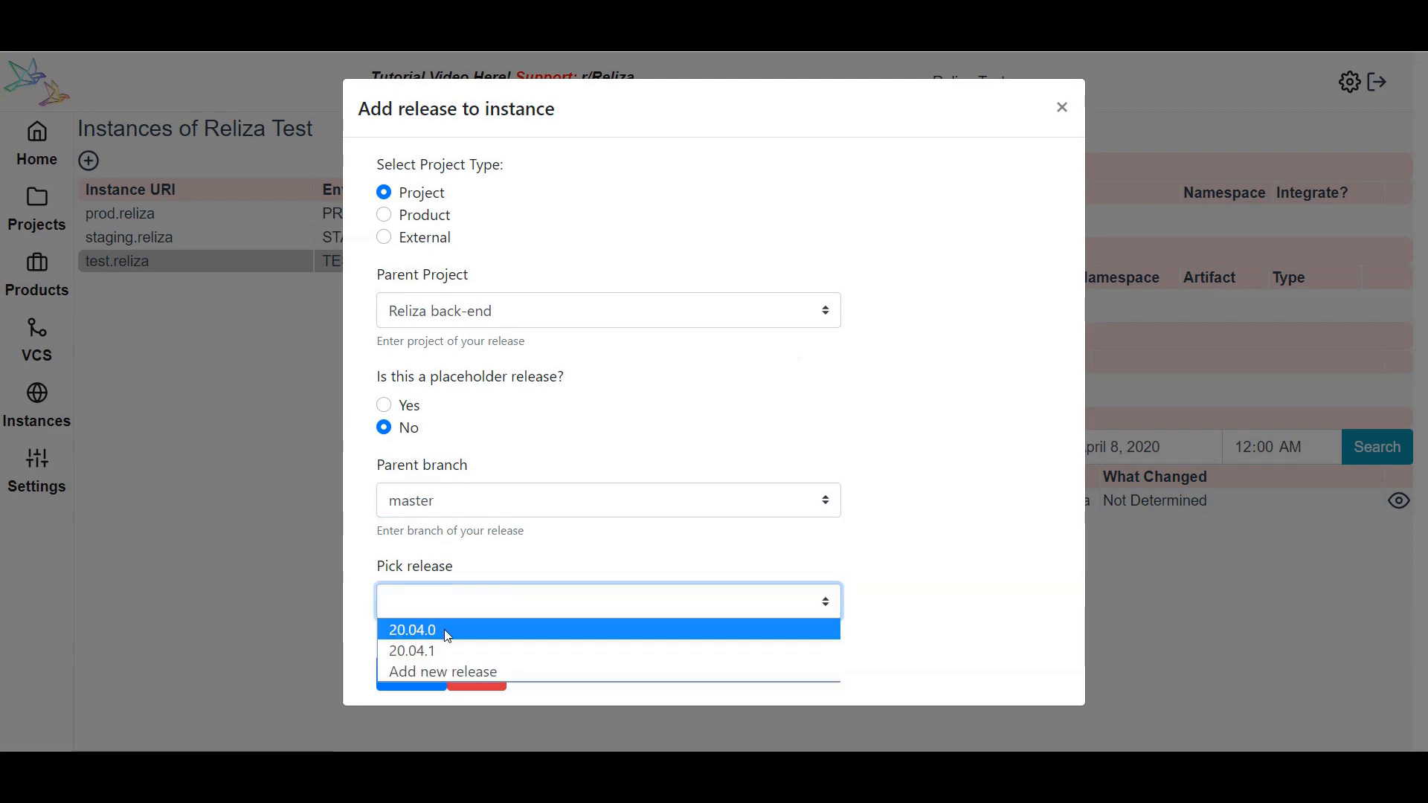
click(444, 629)
click(409, 674)
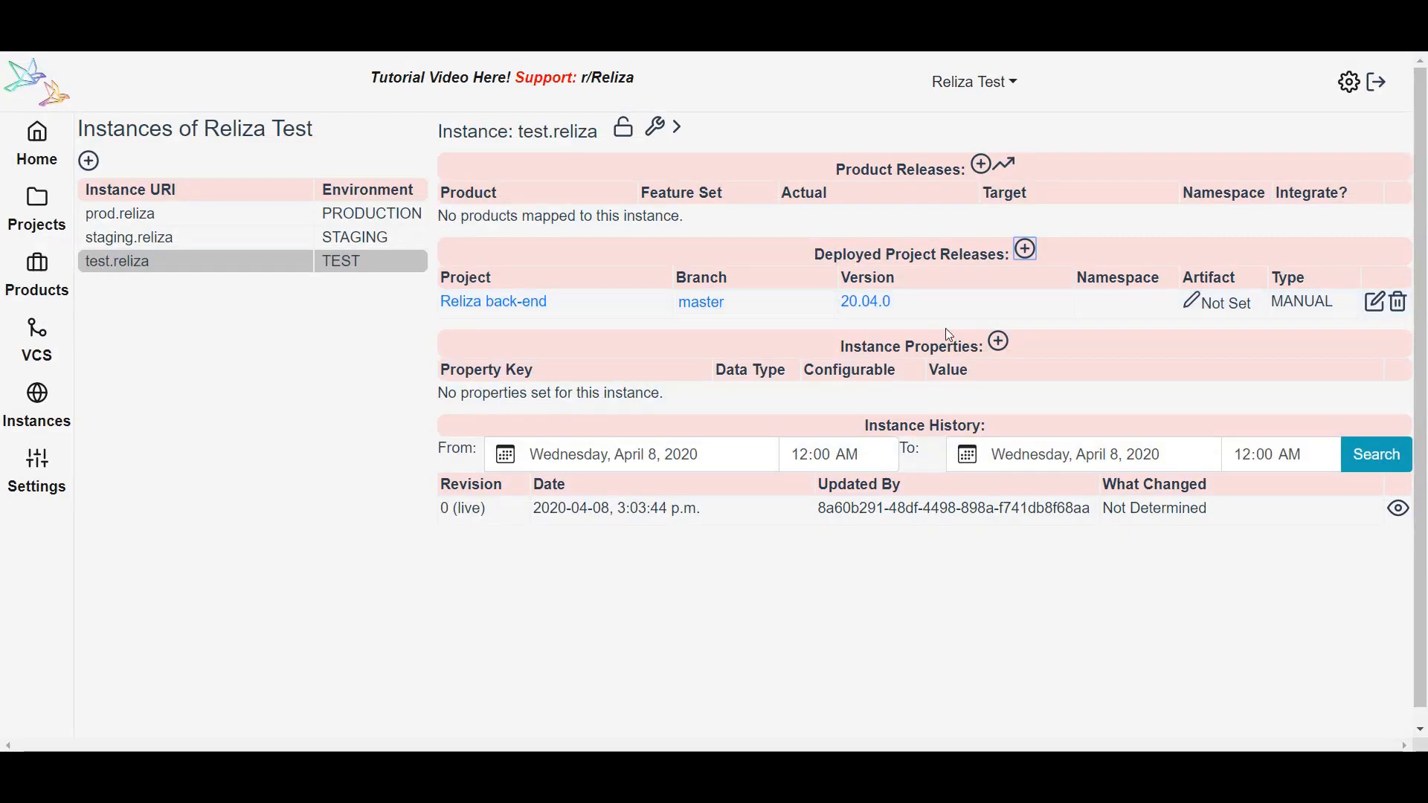
Add non-placeholder project release 20.04.1 of Reliza front-end, branch master, to the deployed releases of test.reliza
click(1025, 253)
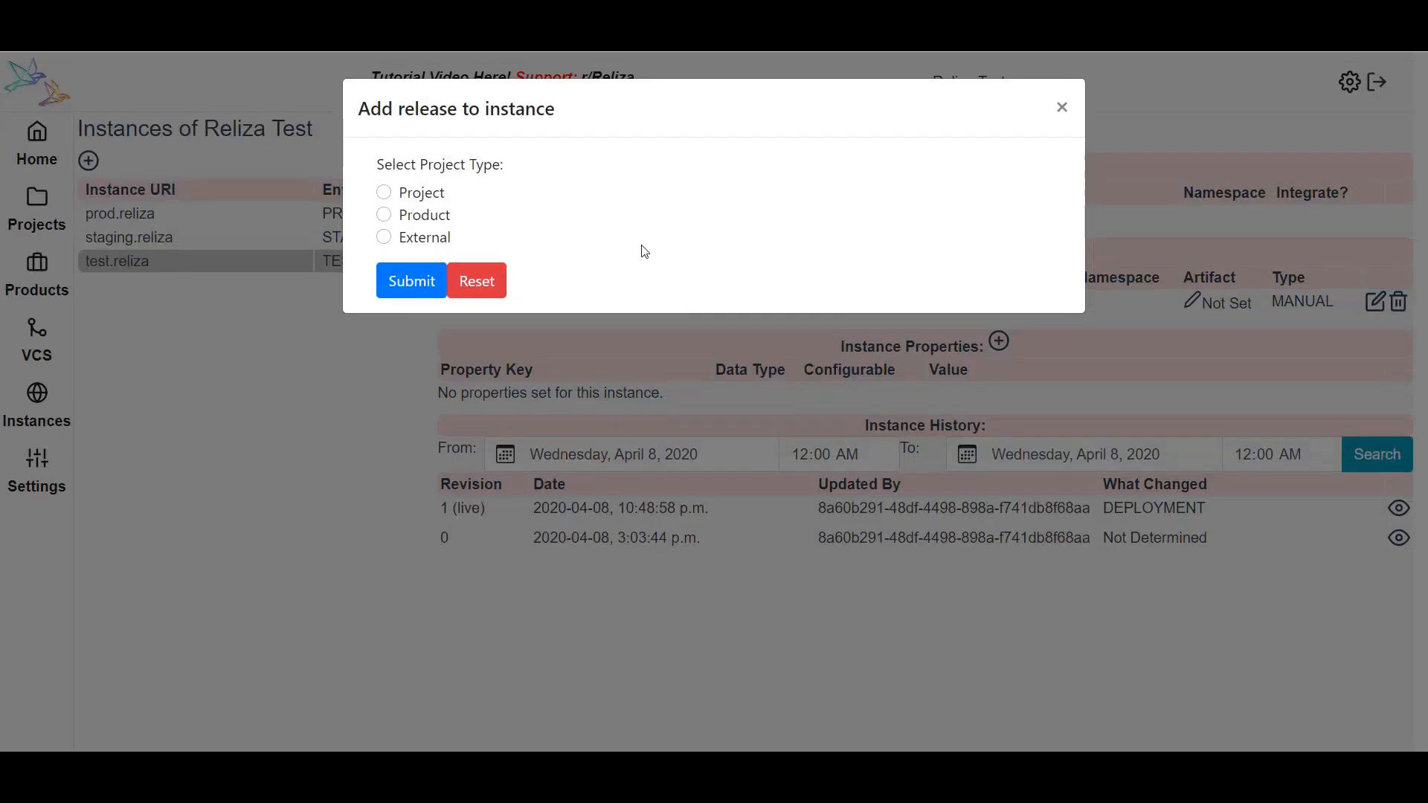
click(421, 195)
click(442, 319)
click(443, 358)
click(407, 429)
click(455, 514)
click(452, 526)
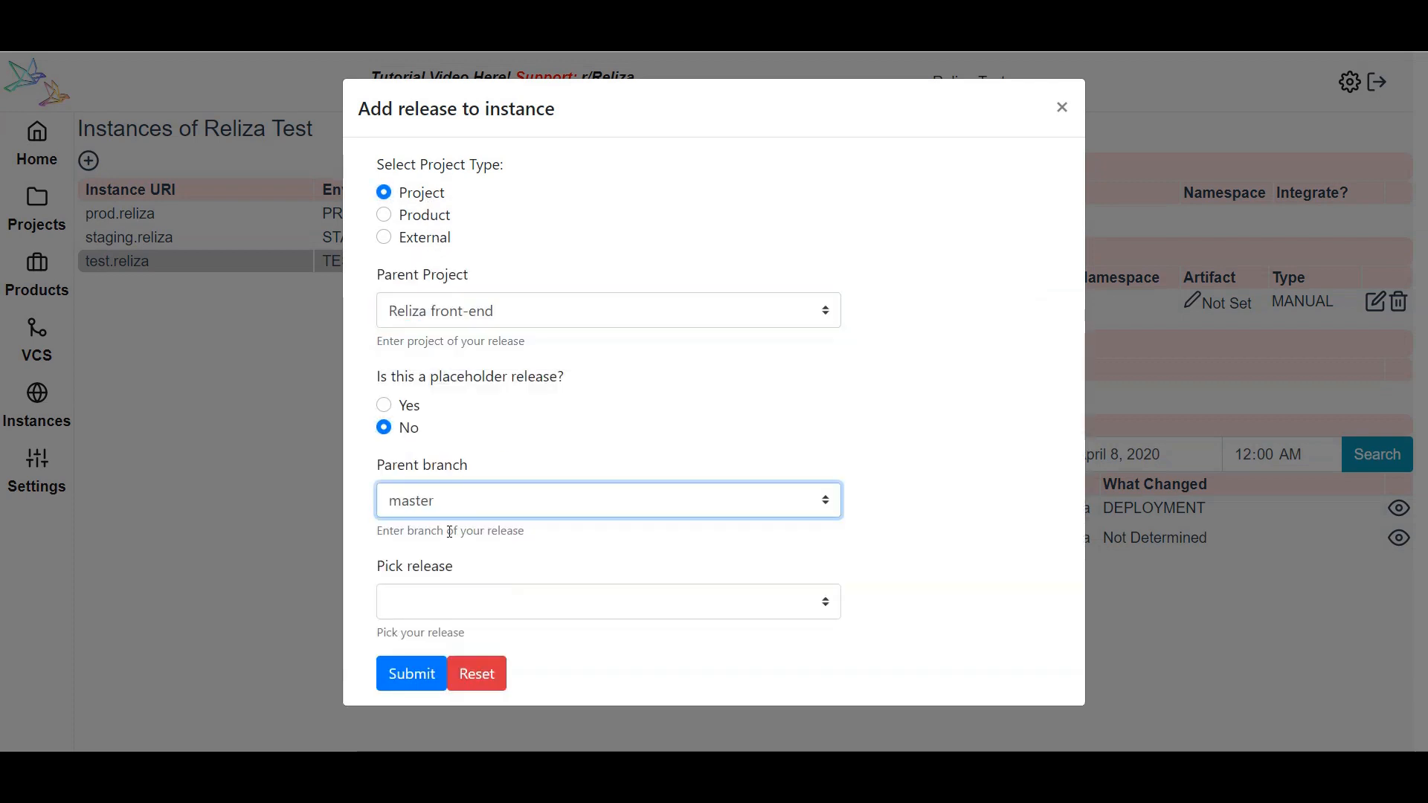
click(457, 601)
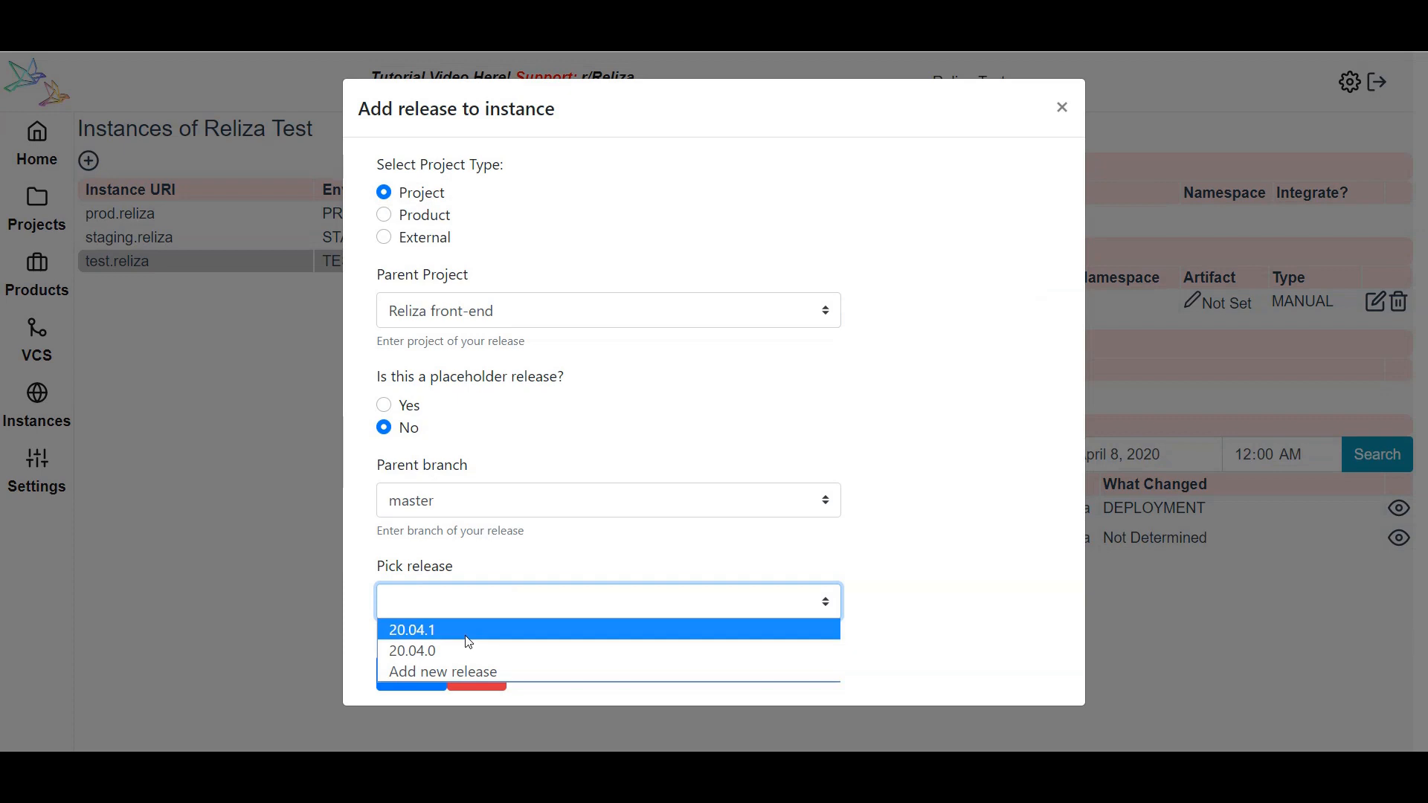
click(466, 637)
click(413, 676)
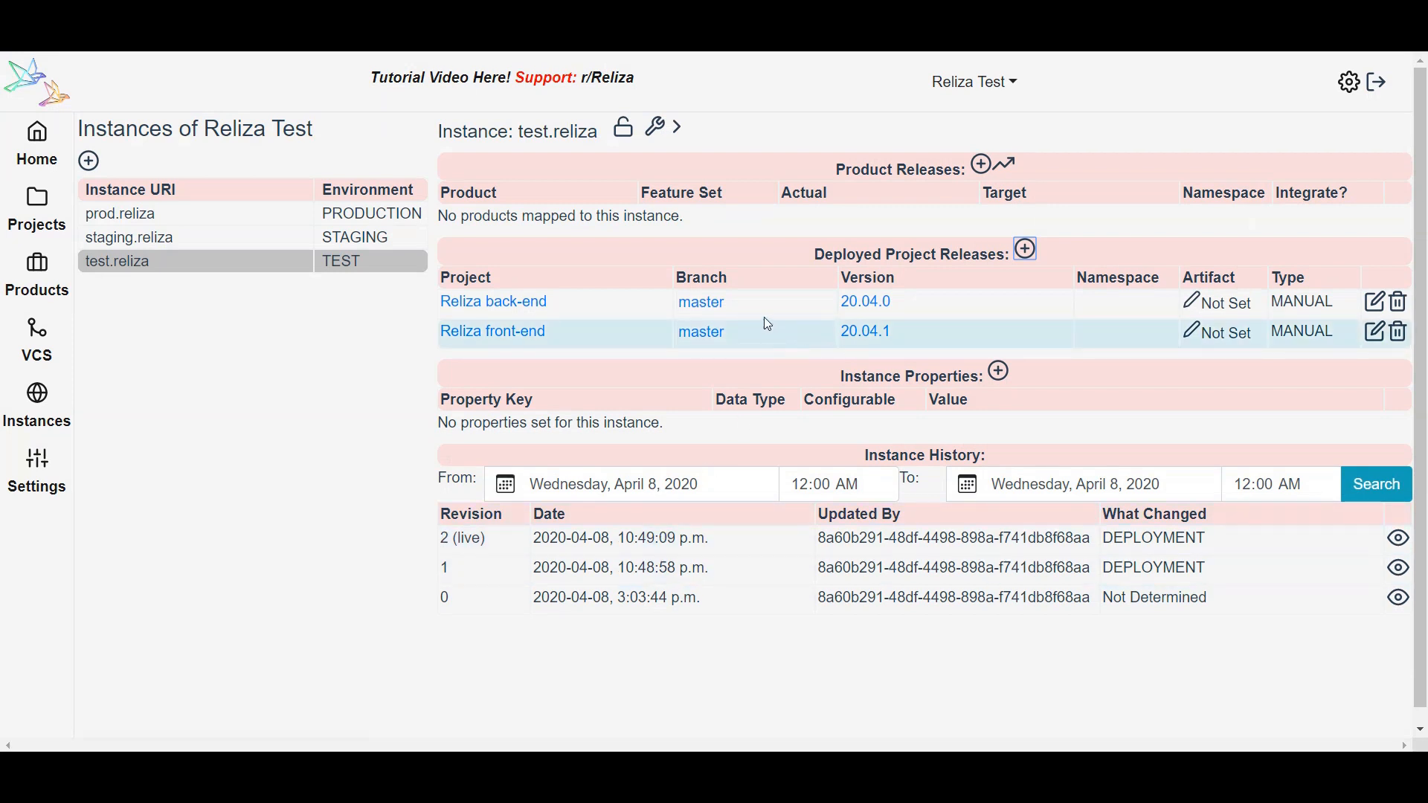
Map Reliza Test Product's Base Feature Set to test.reliza with integration type INTEGRATE, leaving the namespace blank
click(983, 164)
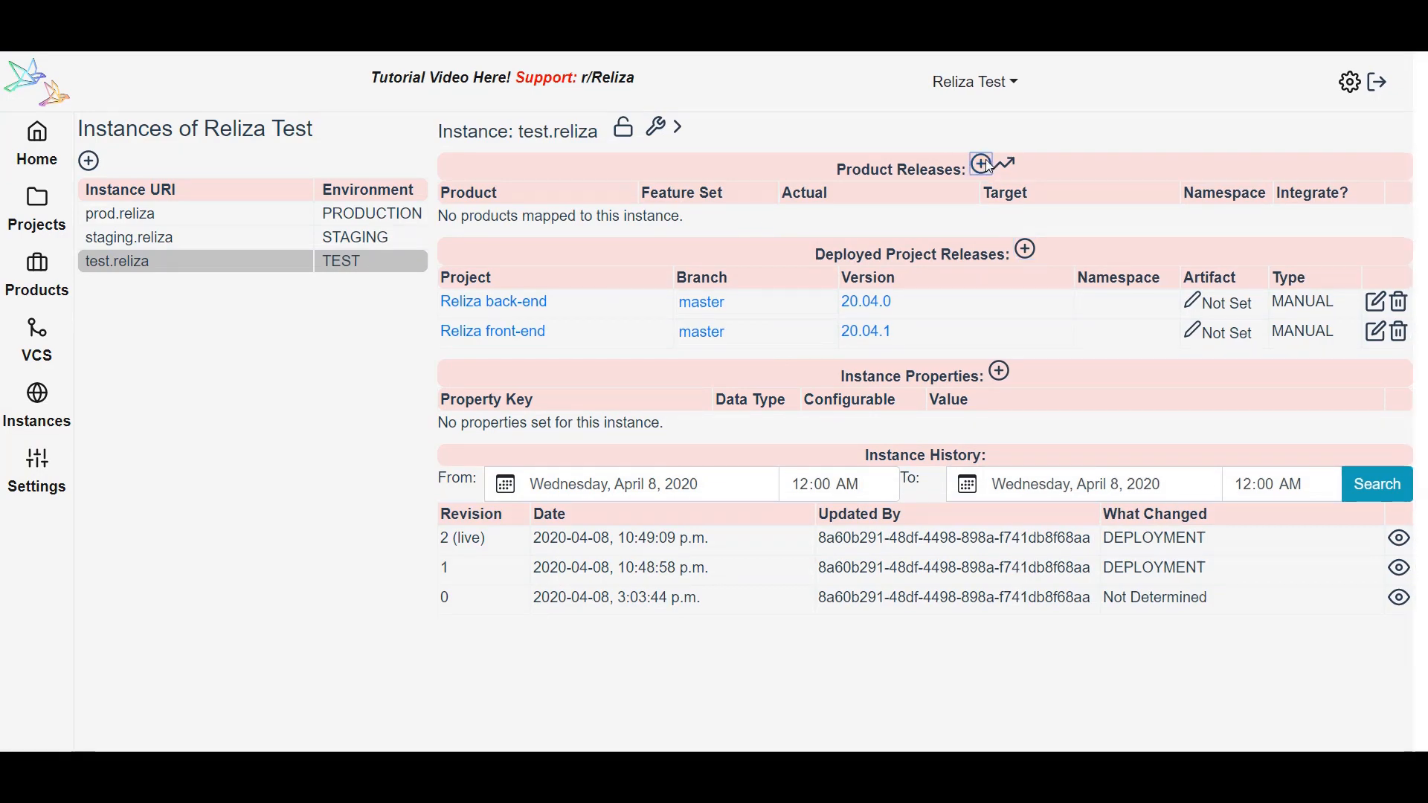
click(788, 210)
click(747, 226)
click(612, 301)
click(584, 329)
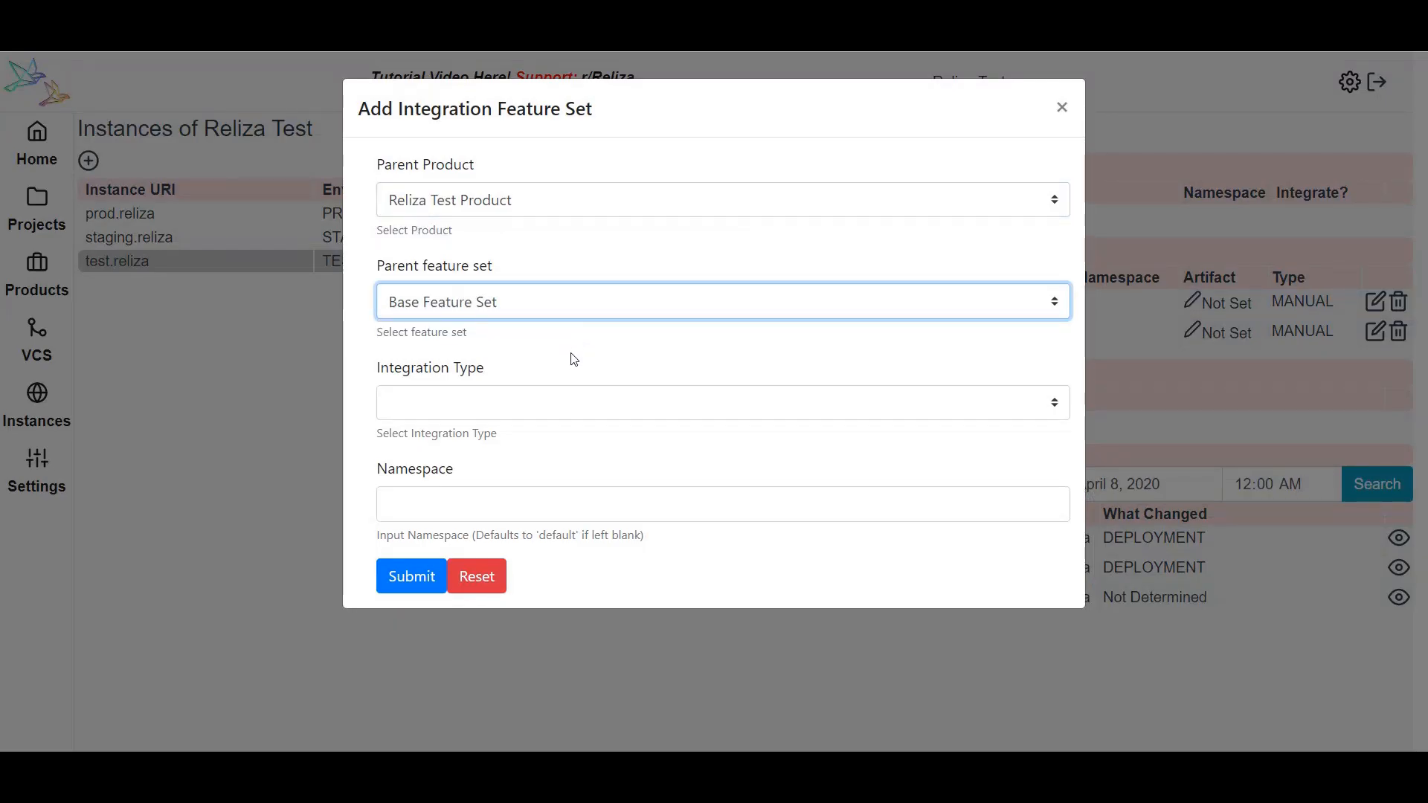
click(526, 402)
click(472, 430)
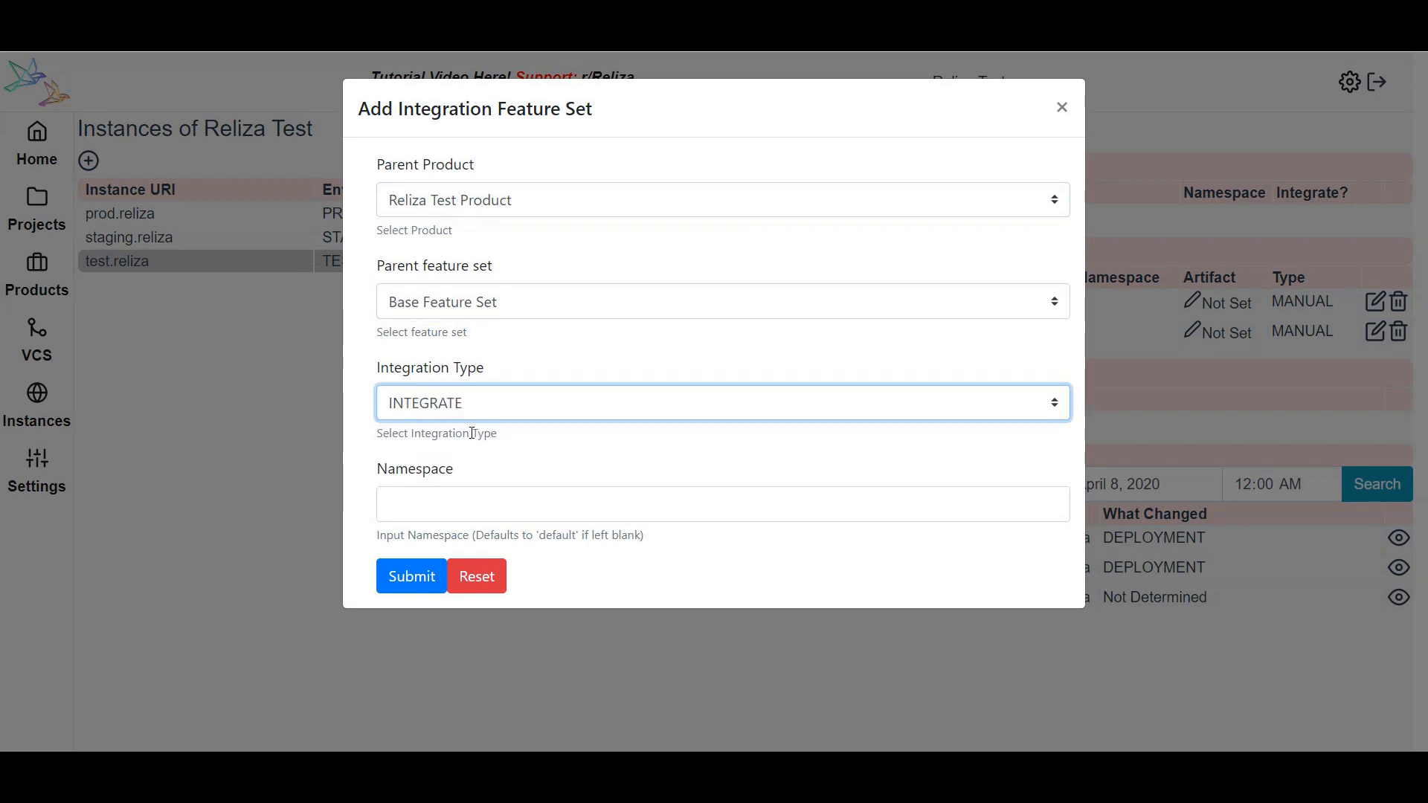
click(411, 576)
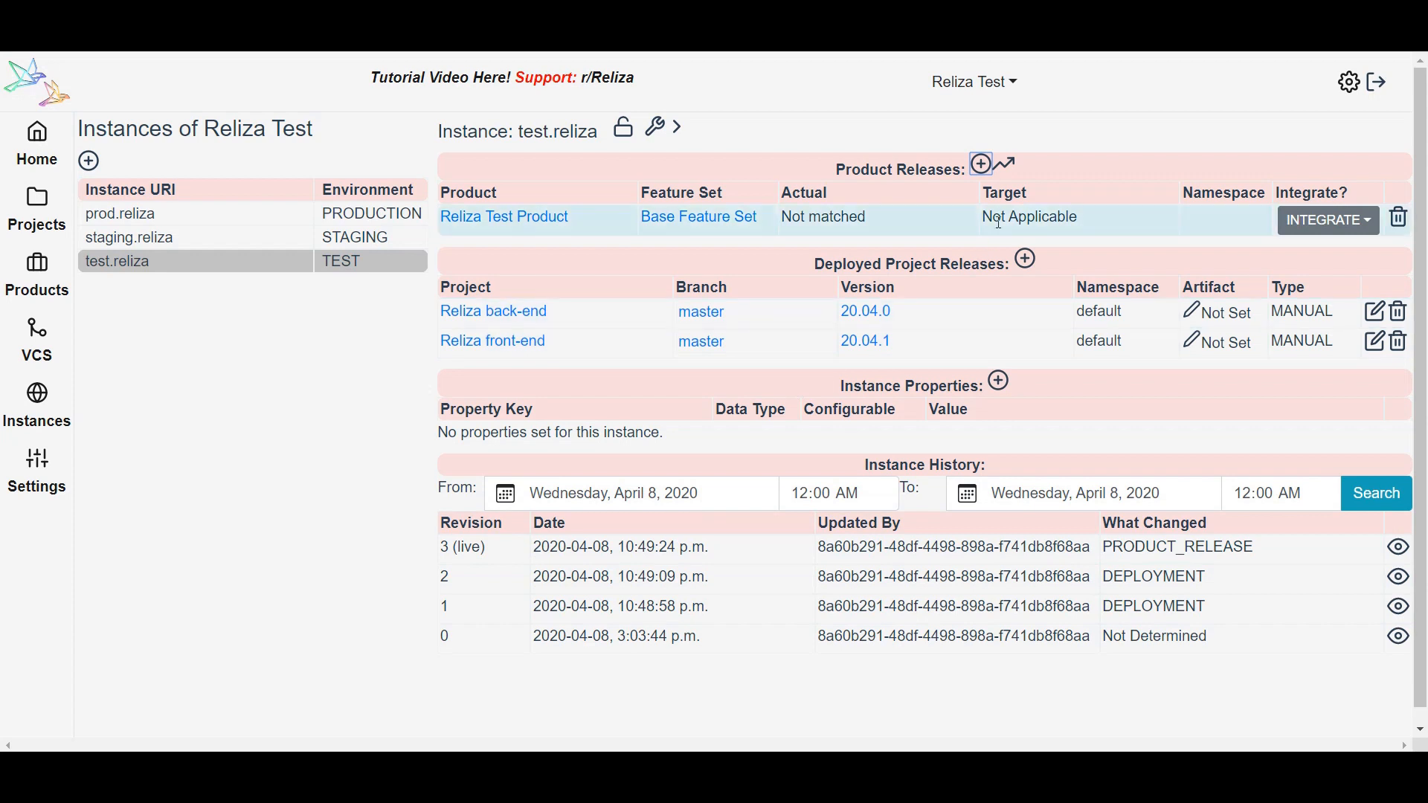
Update the product releases of test.reliza so the actual version is matched from its deployed projects
click(1013, 166)
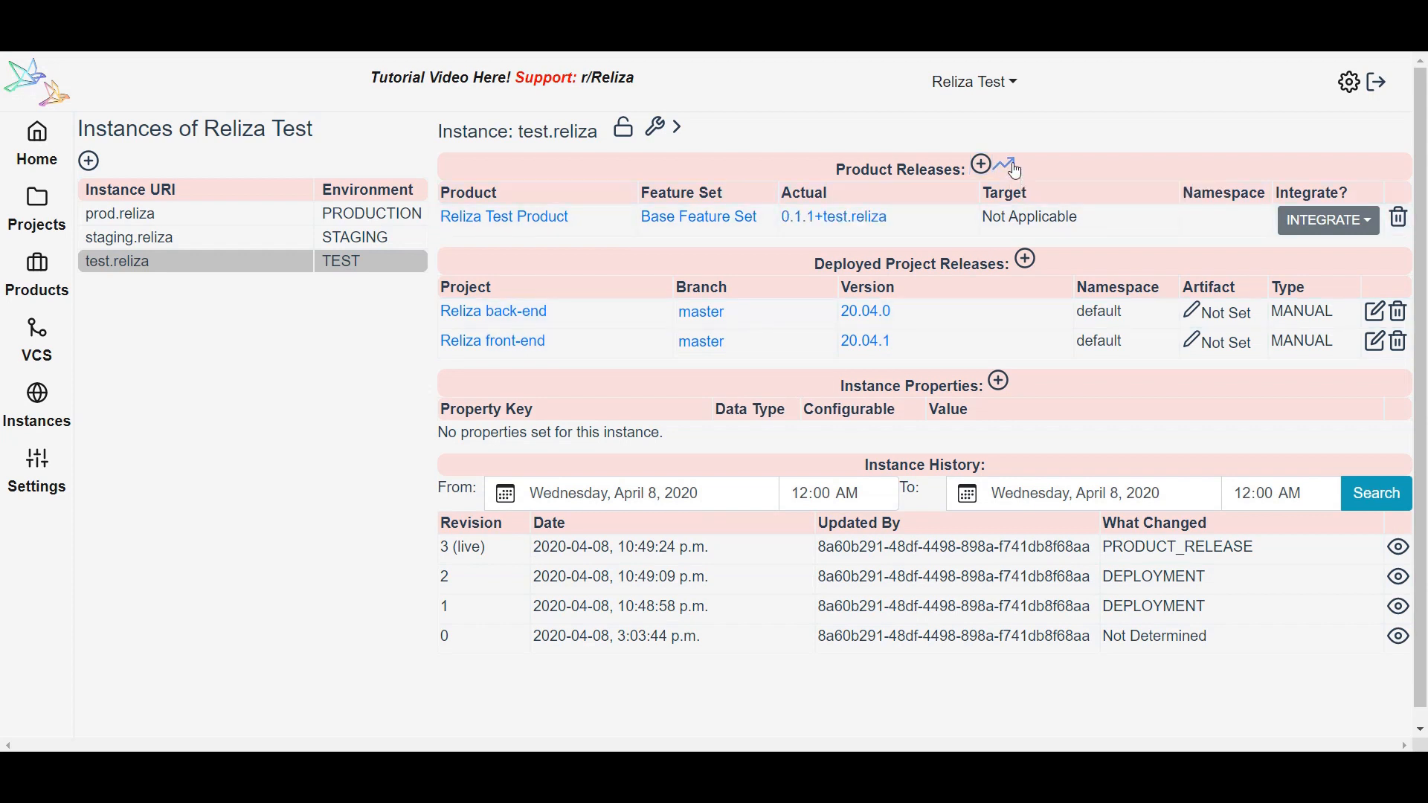
triple_click(925, 217)
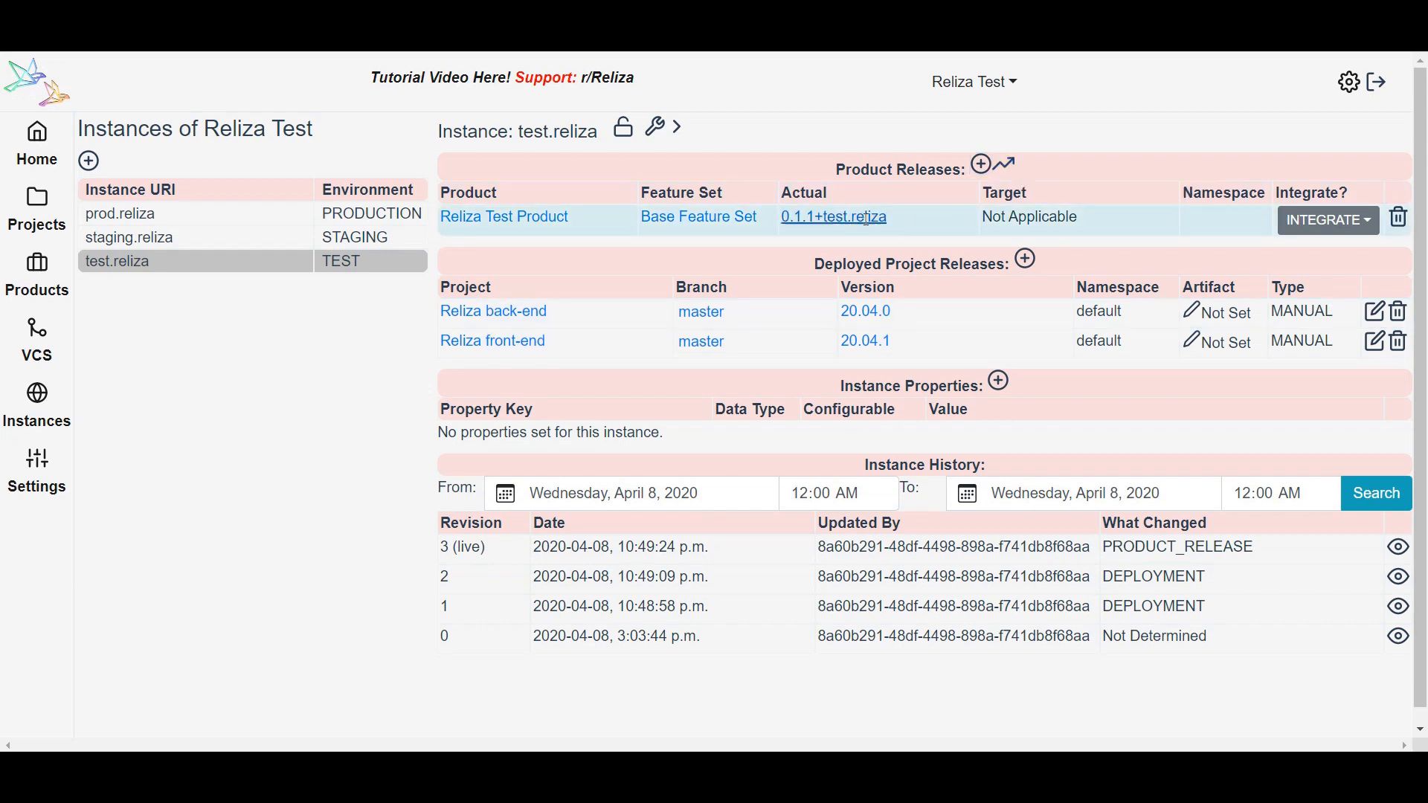
click(909, 219)
Map Reliza Test Product's Base Feature Set to the staging.reliza instance with integration type FOLLOW
click(221, 243)
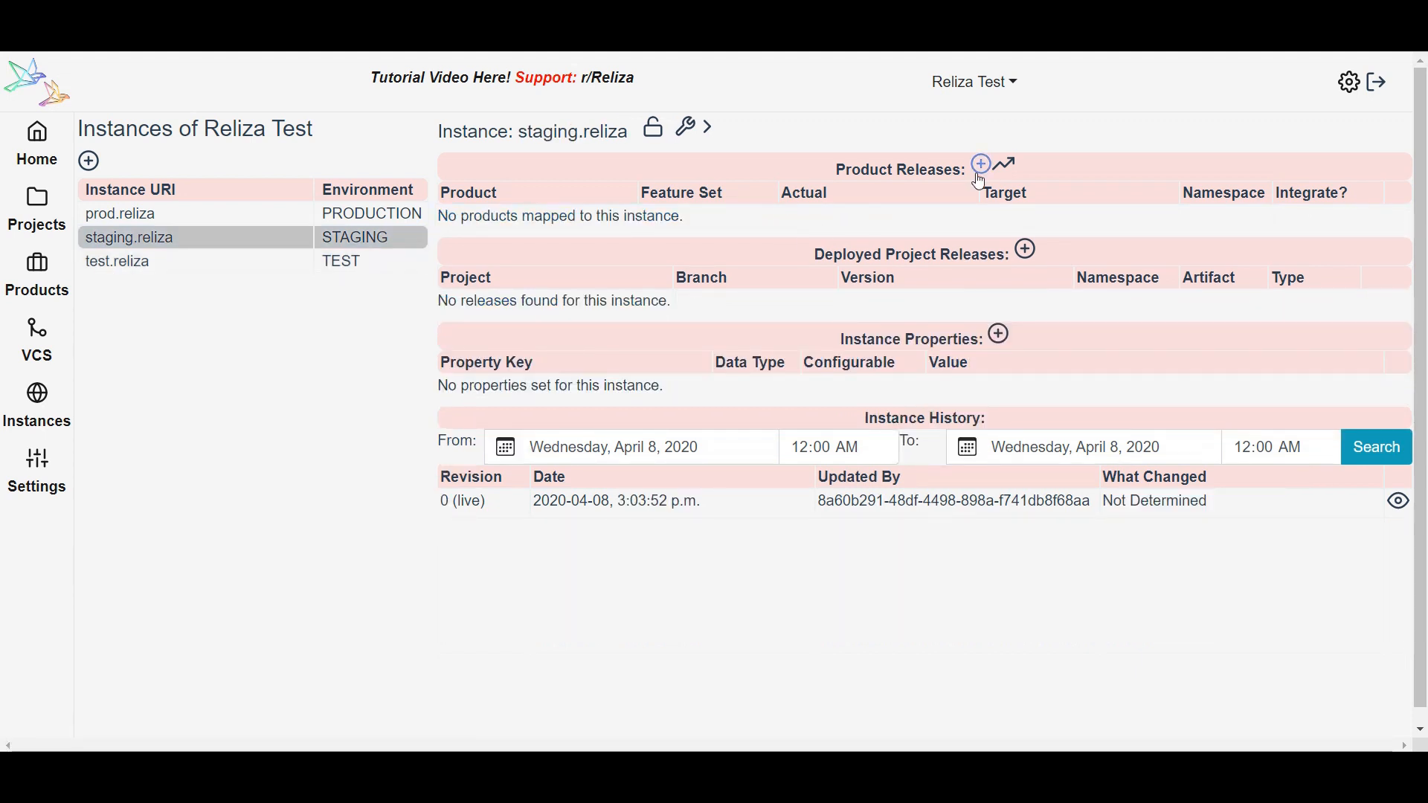
click(980, 175)
click(714, 212)
click(659, 226)
click(595, 297)
click(553, 327)
click(531, 401)
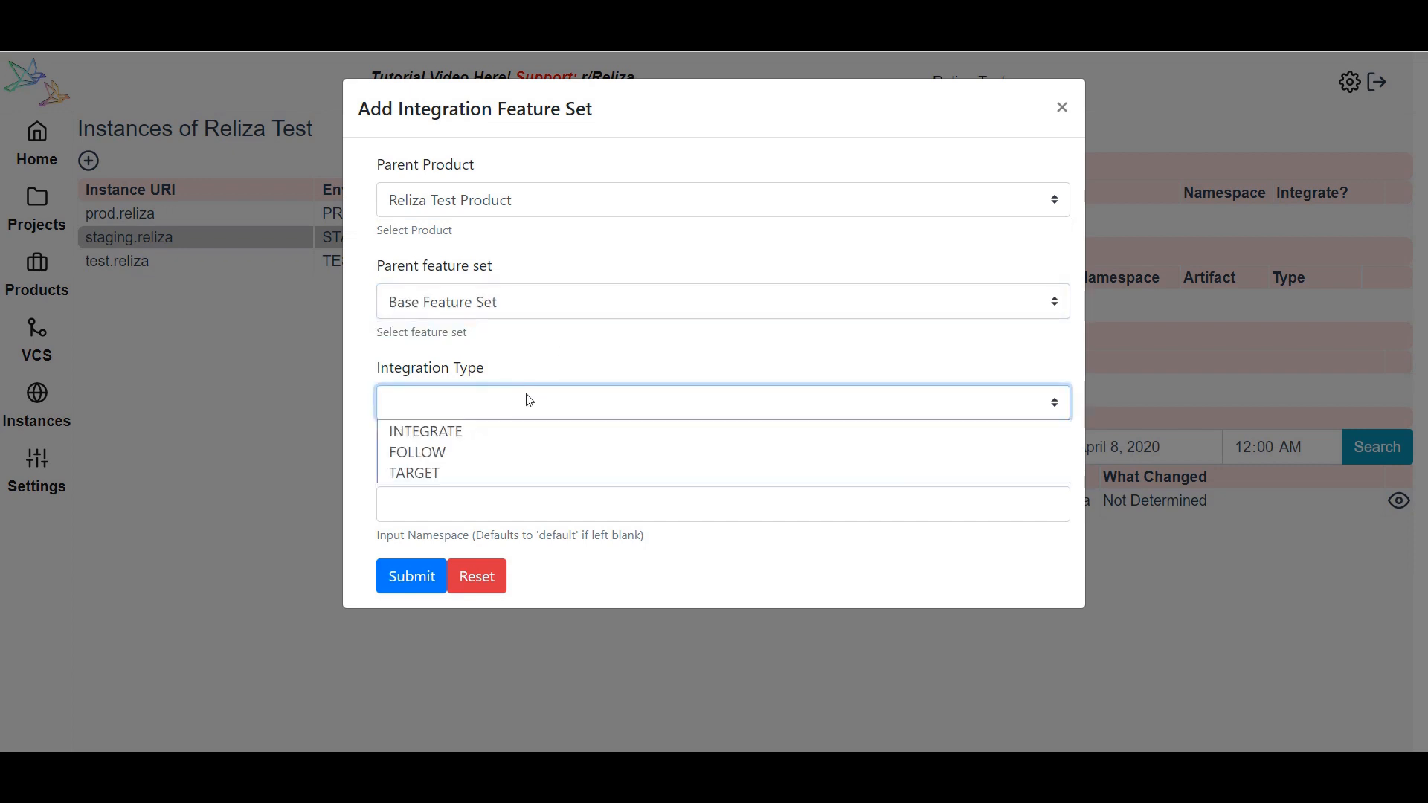
click(496, 449)
click(413, 575)
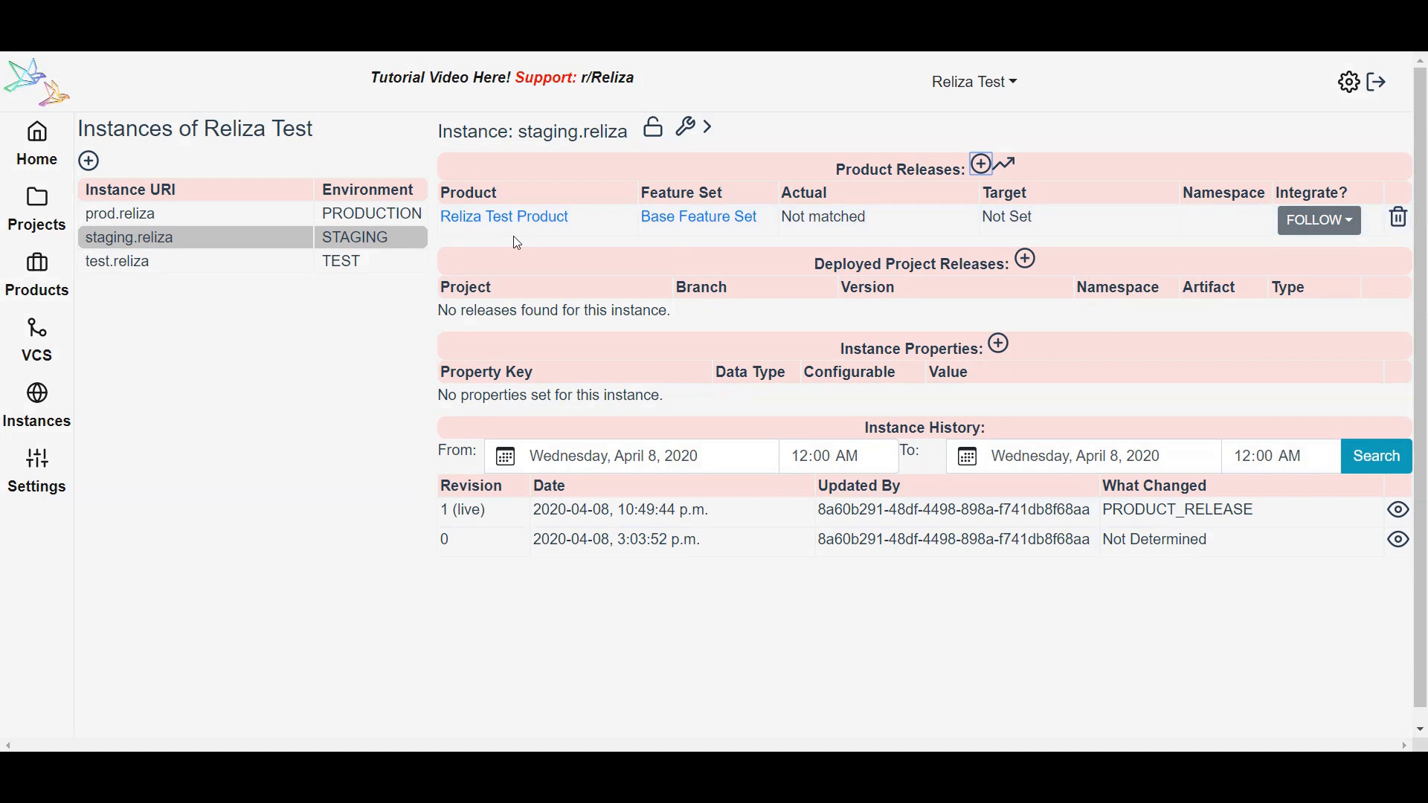
Map Reliza Test Product's Base Feature Set to the prod.reliza instance with integration type FOLLOW
click(307, 218)
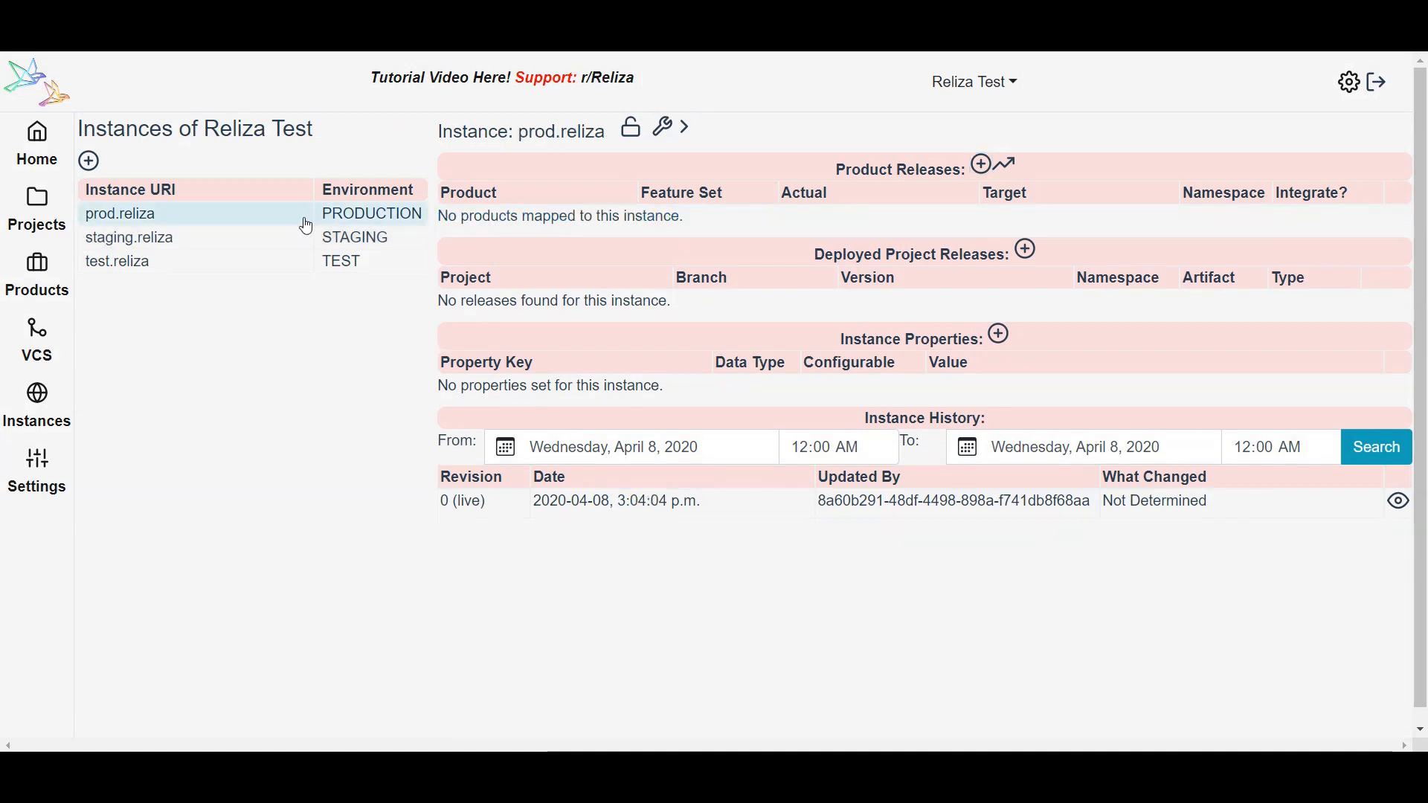
click(982, 164)
click(592, 204)
click(569, 225)
click(544, 300)
click(526, 327)
click(494, 409)
click(480, 452)
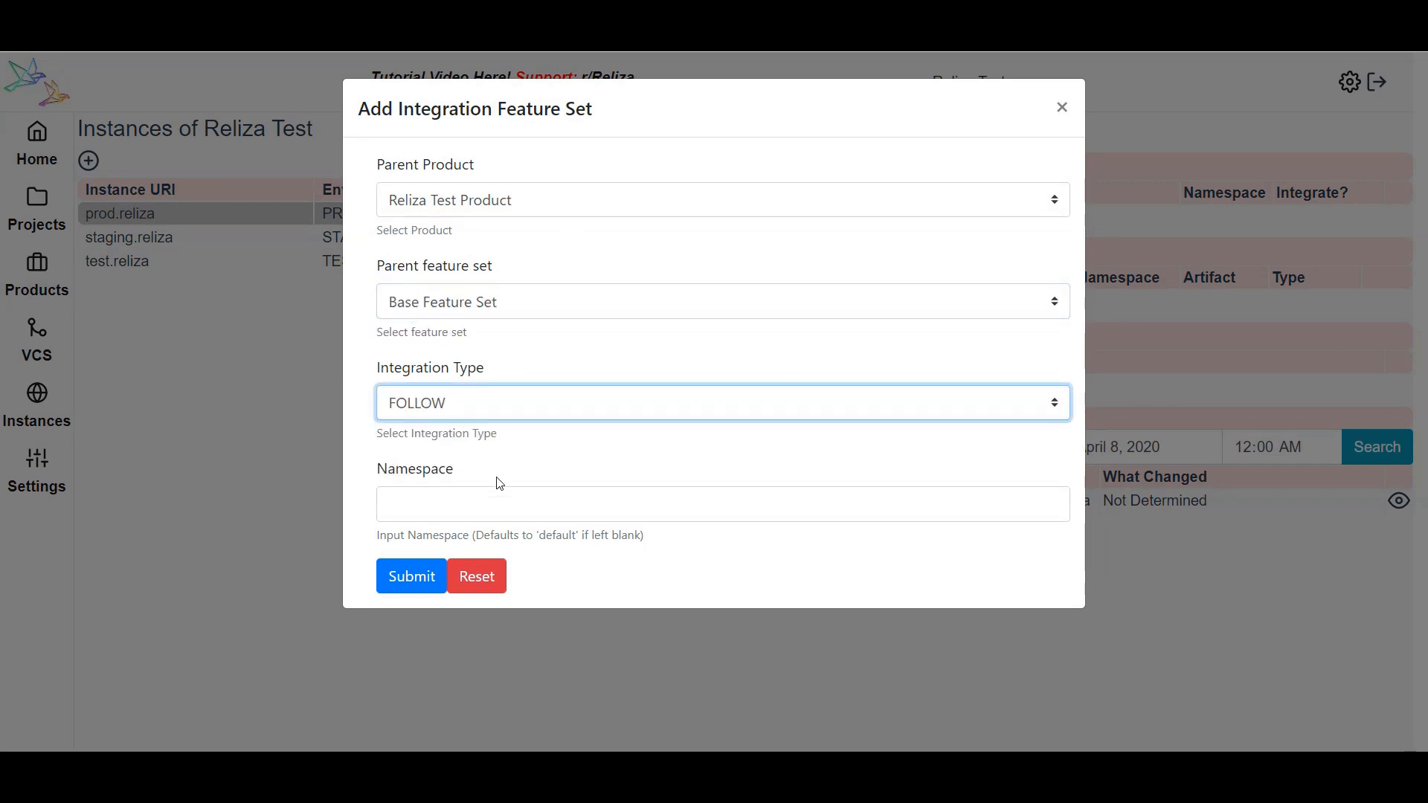
click(418, 579)
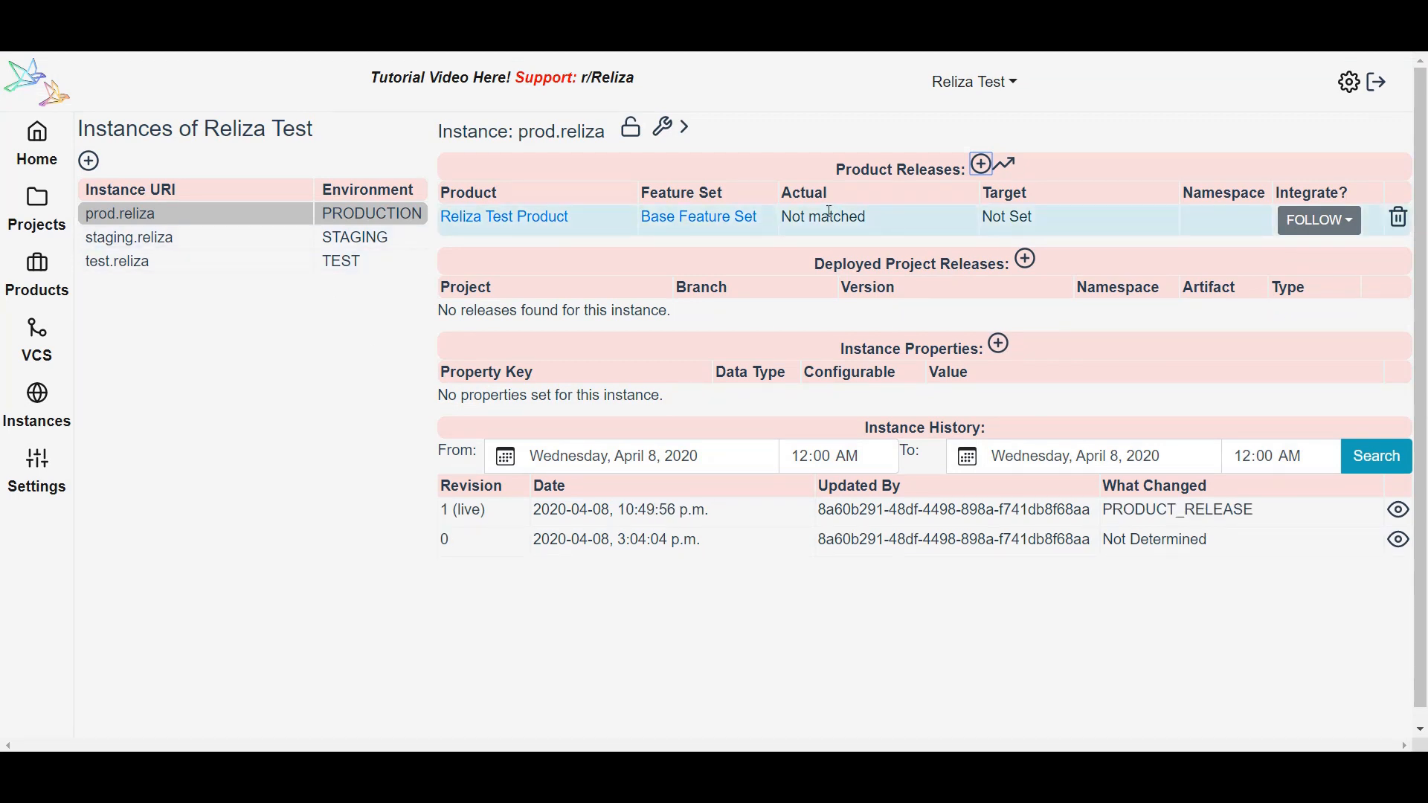
Check the target release of Reliza Test Product on the staging.reliza instance
click(325, 245)
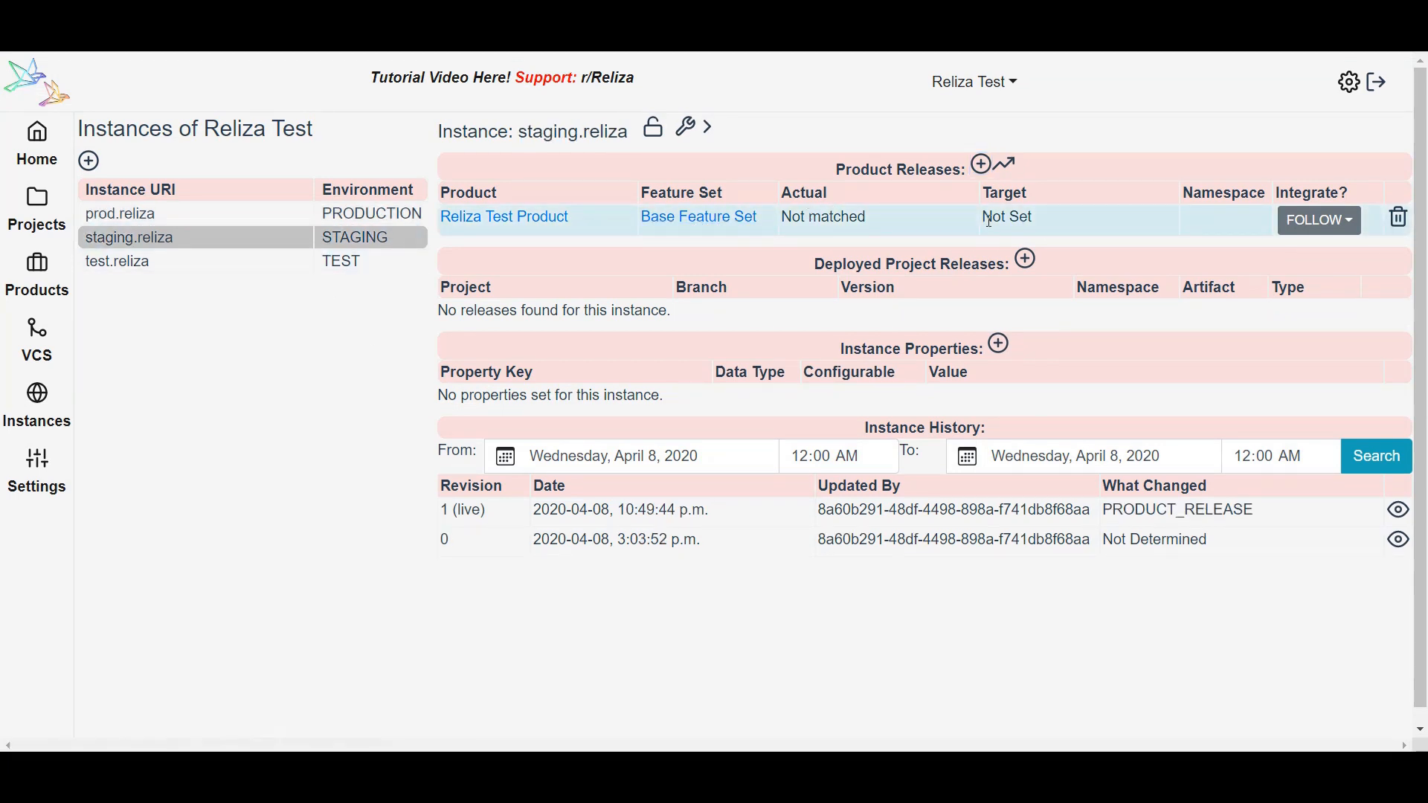
drag(1043, 228, 989, 217)
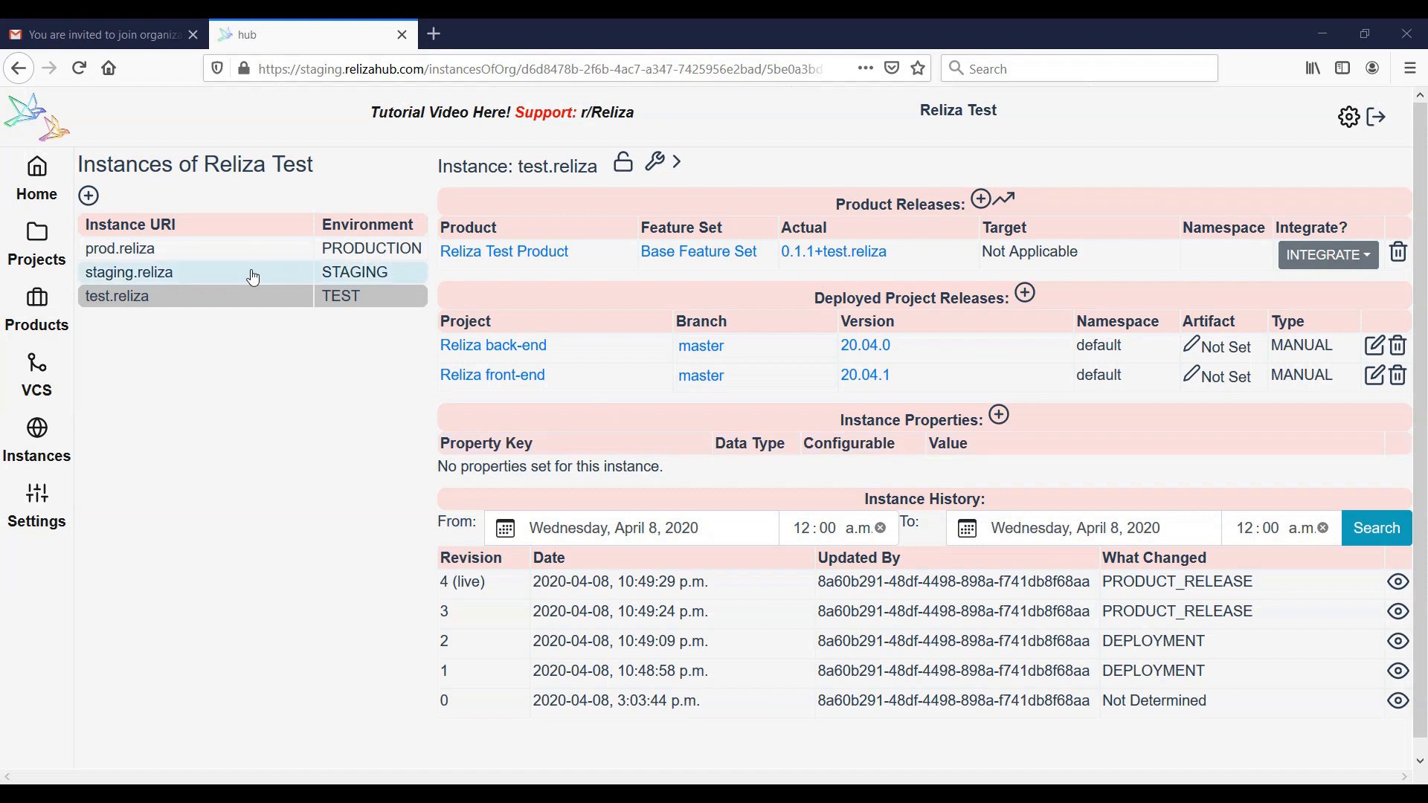
Open test.reliza's actual product release 0.1.1+test.reliza, grant its QA approval and save the approvals
click(175, 305)
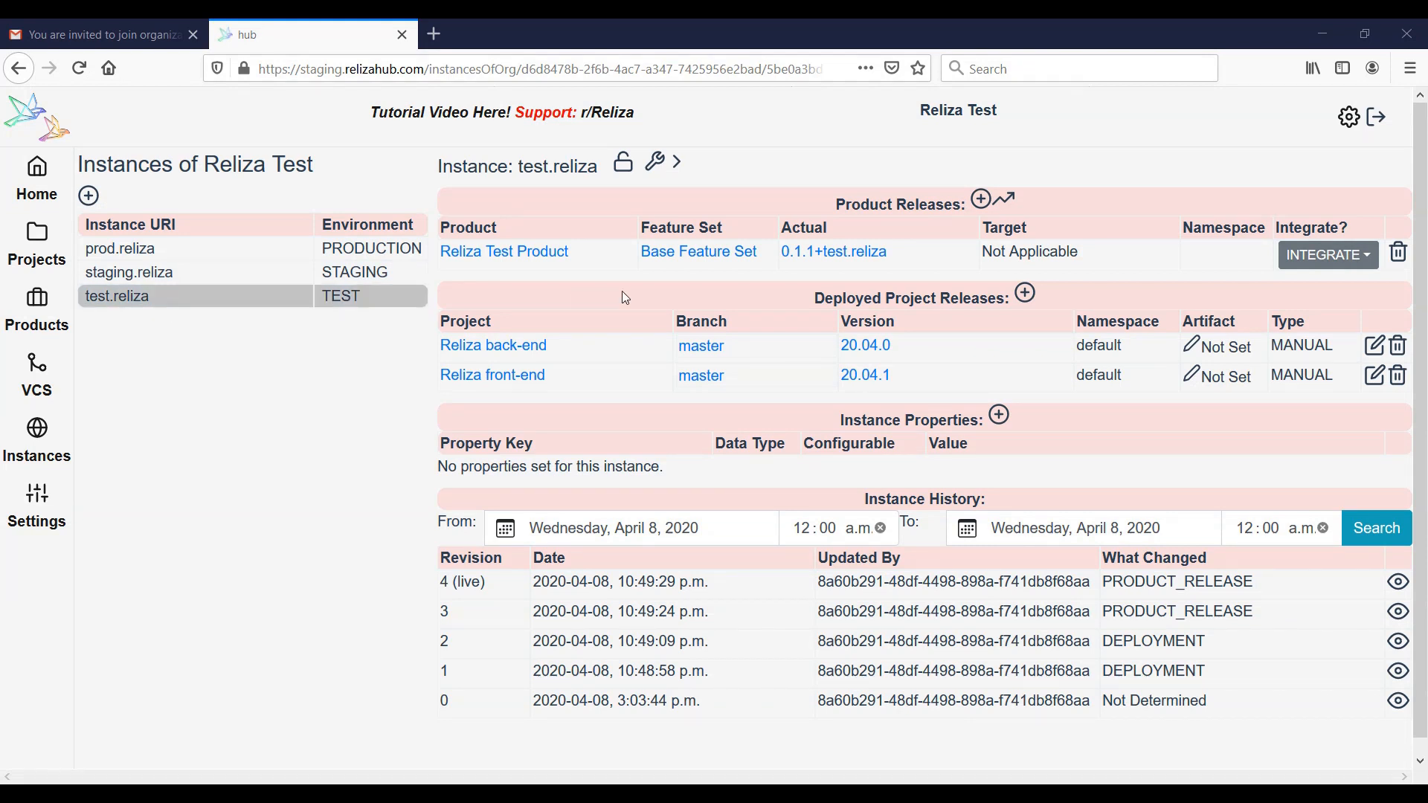
click(826, 253)
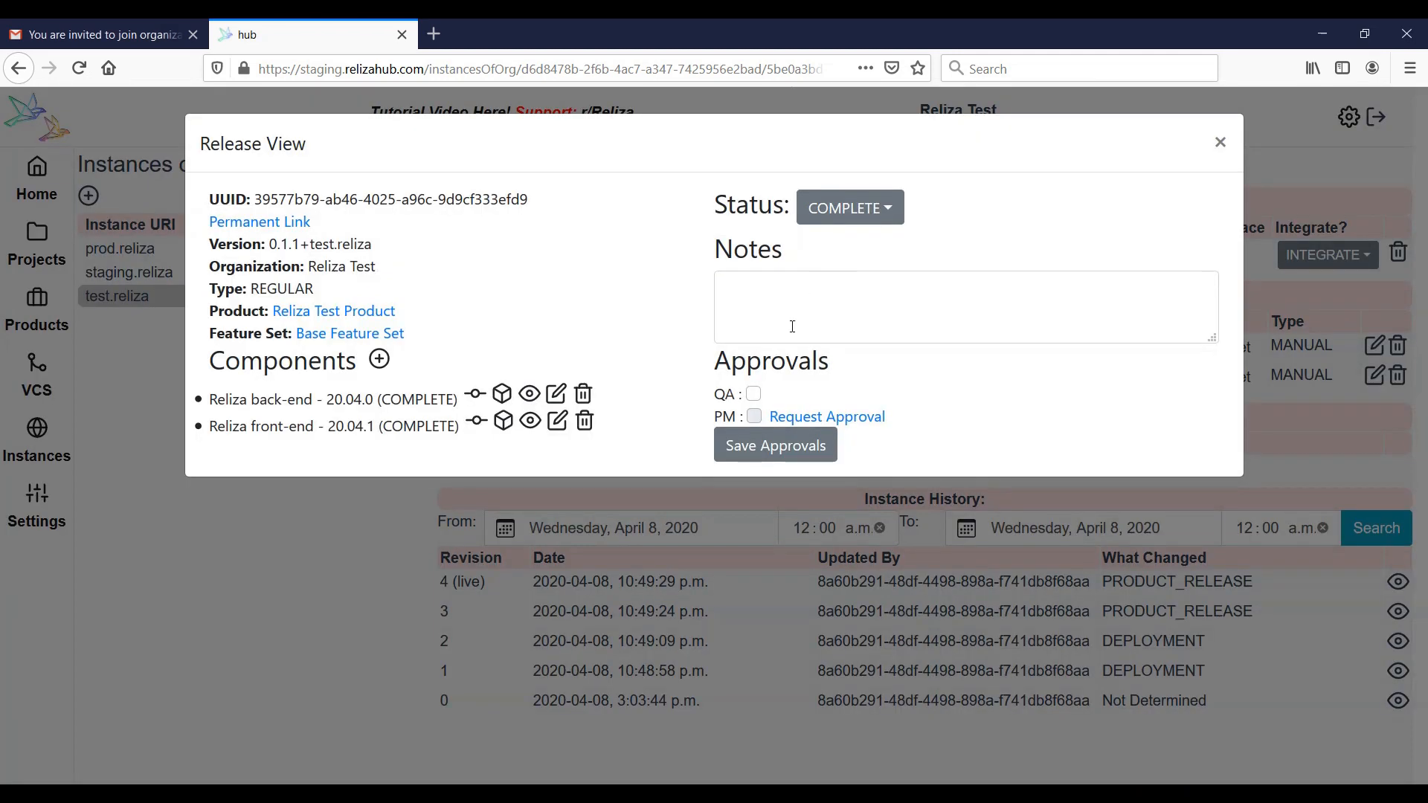
click(754, 394)
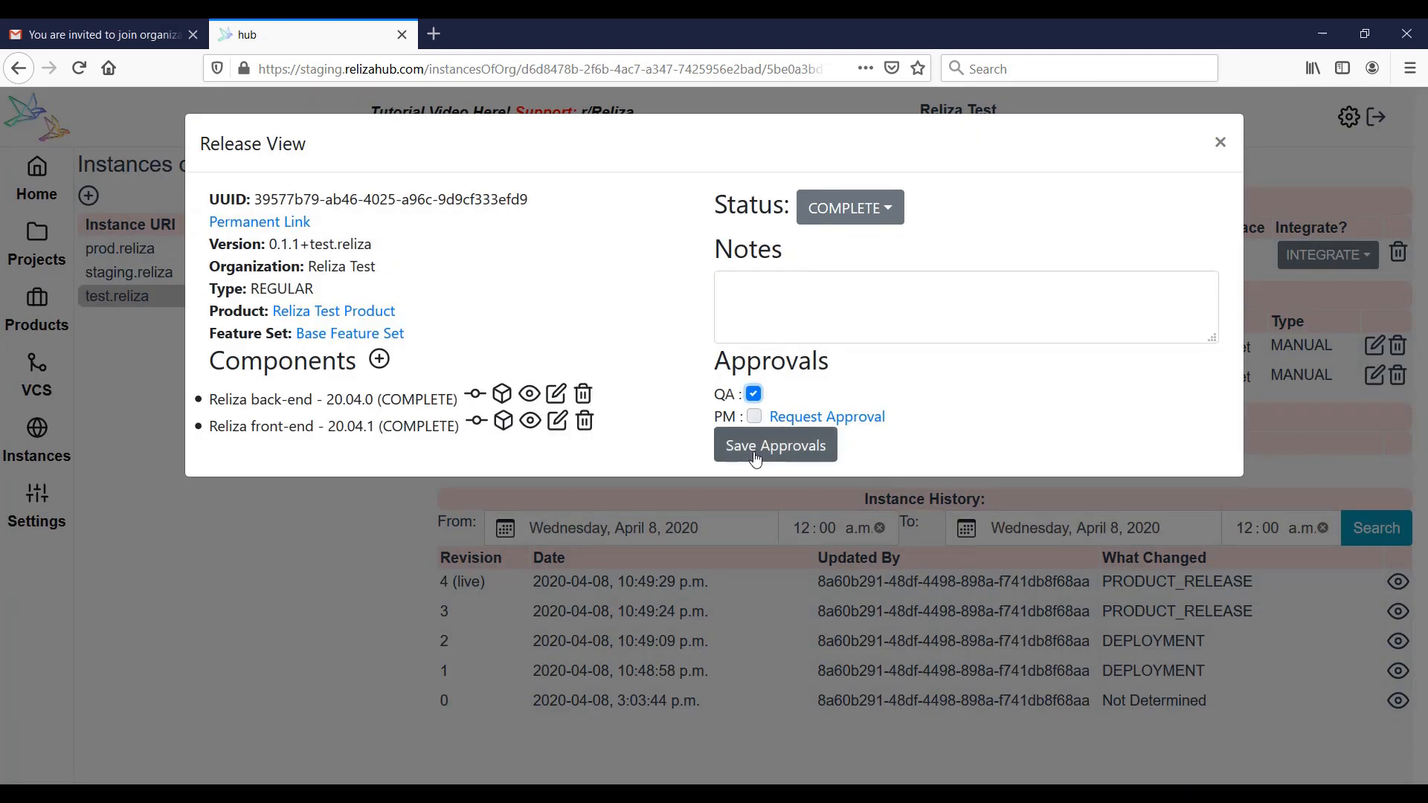
click(758, 454)
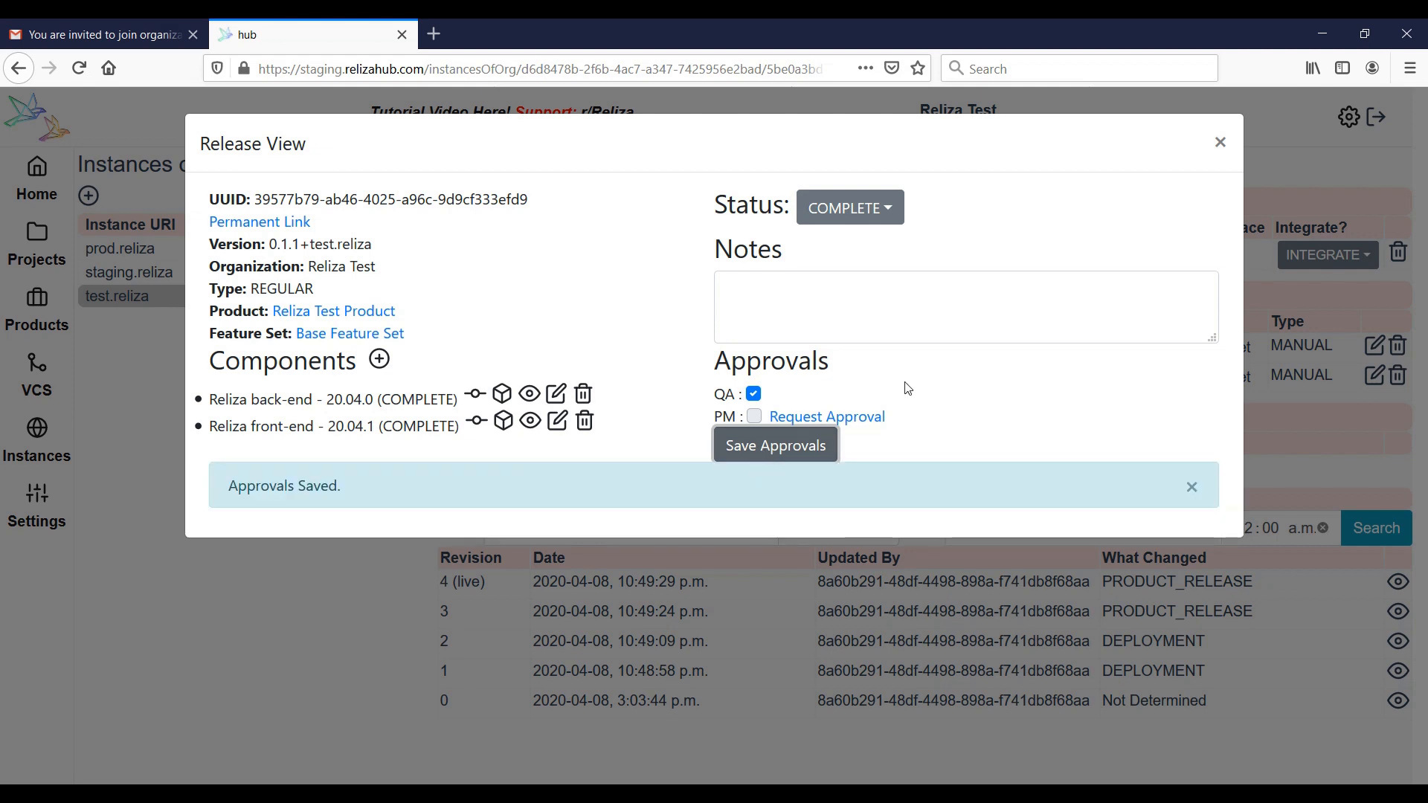
click(1220, 142)
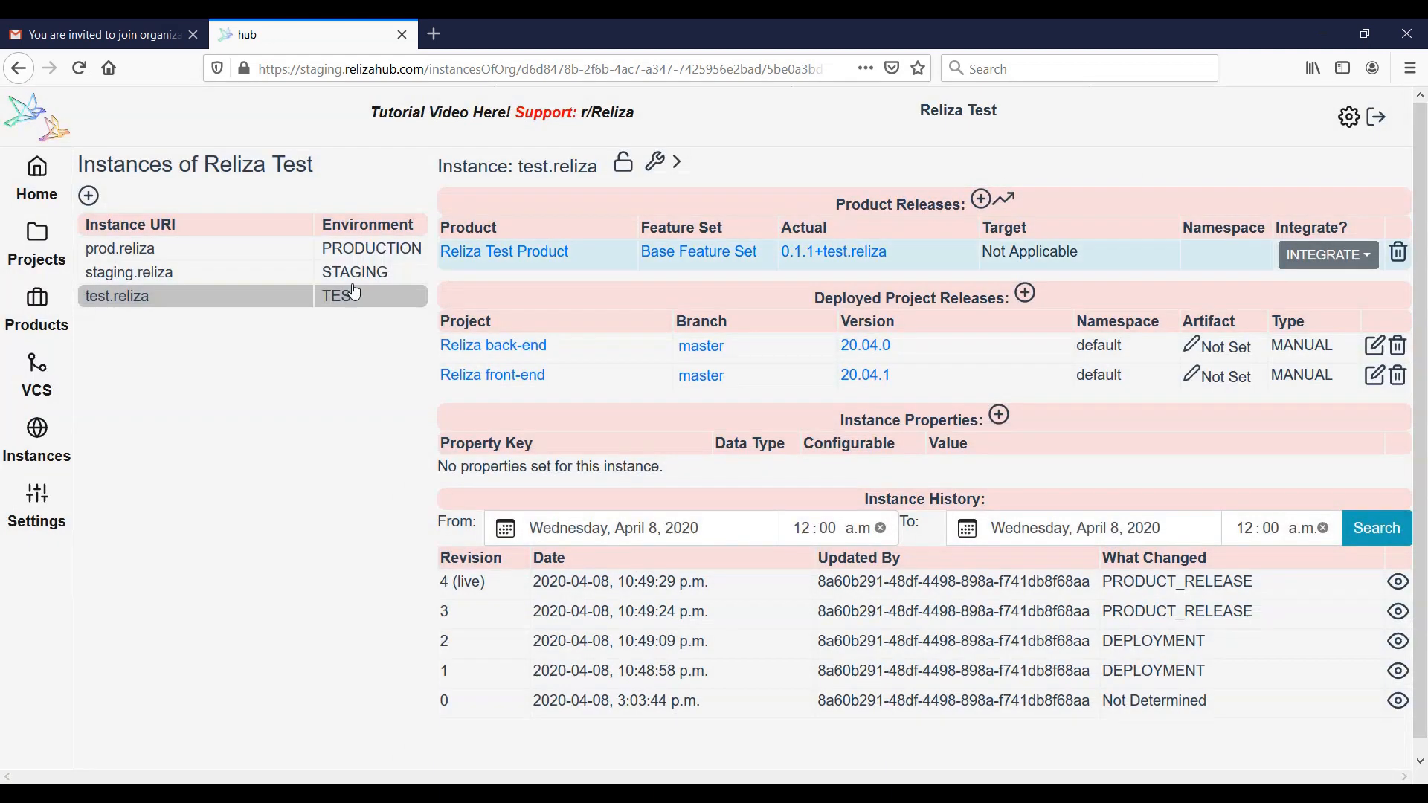
Check staging.reliza's target release and inspect the artifacts of its back-end and front-end components
click(160, 281)
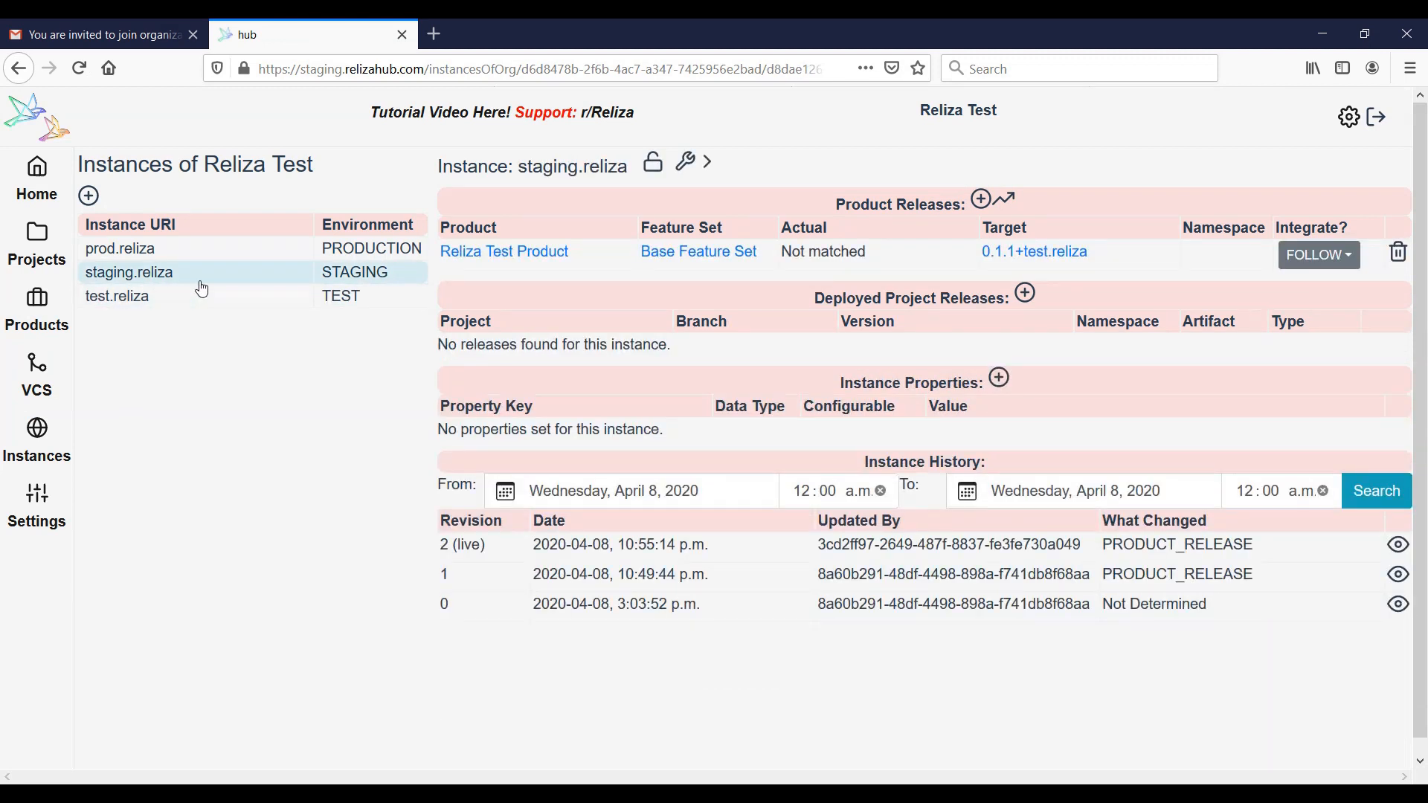
drag(1111, 262, 996, 266)
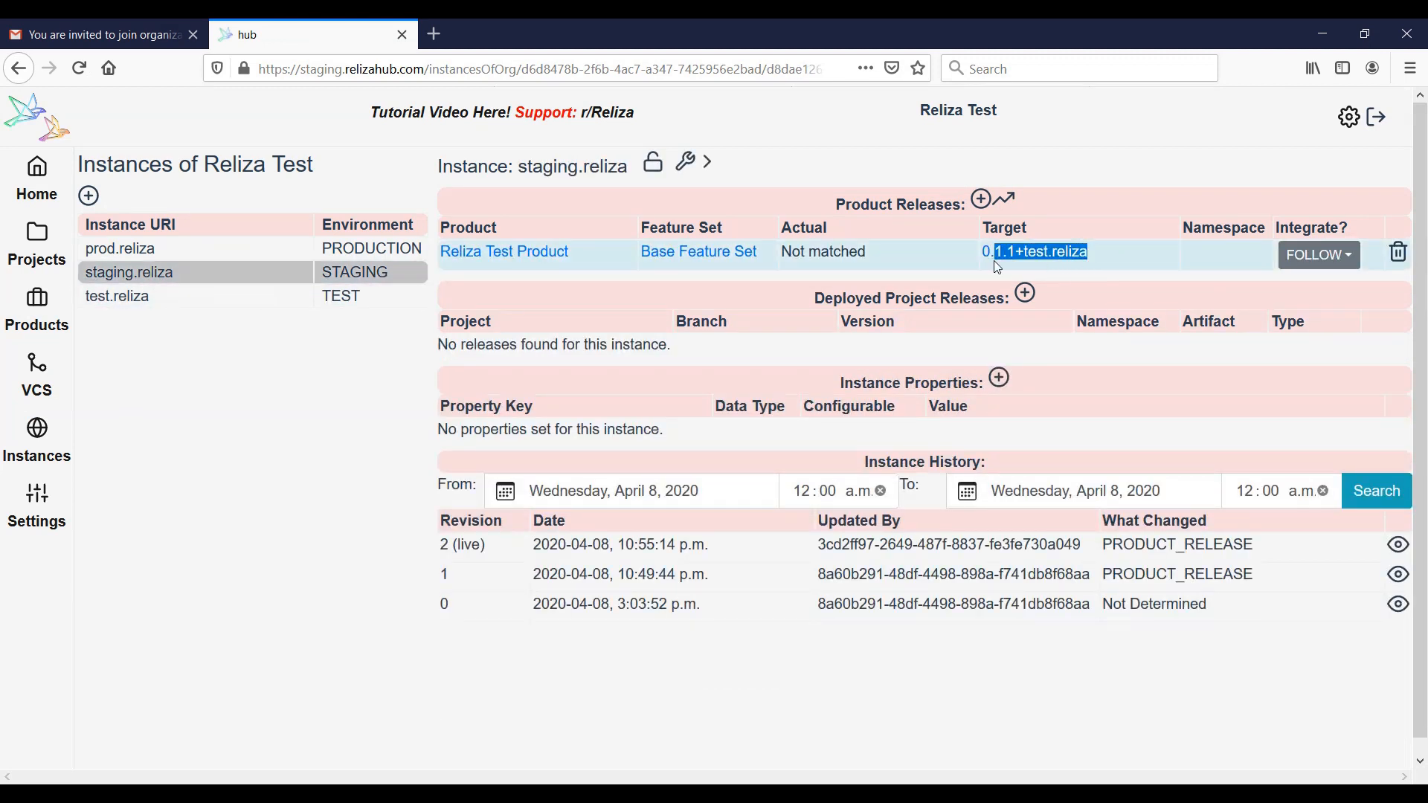
click(1113, 259)
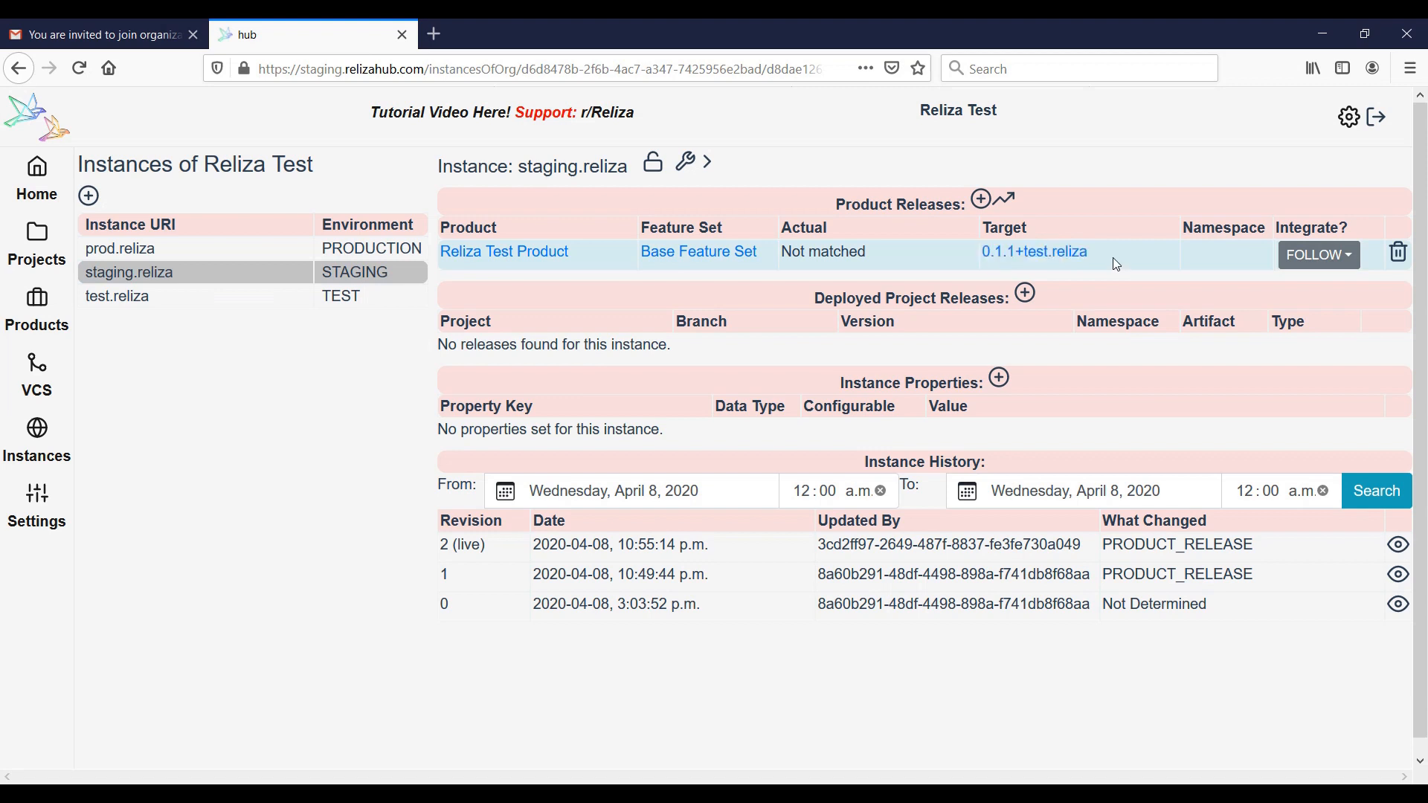
click(1056, 254)
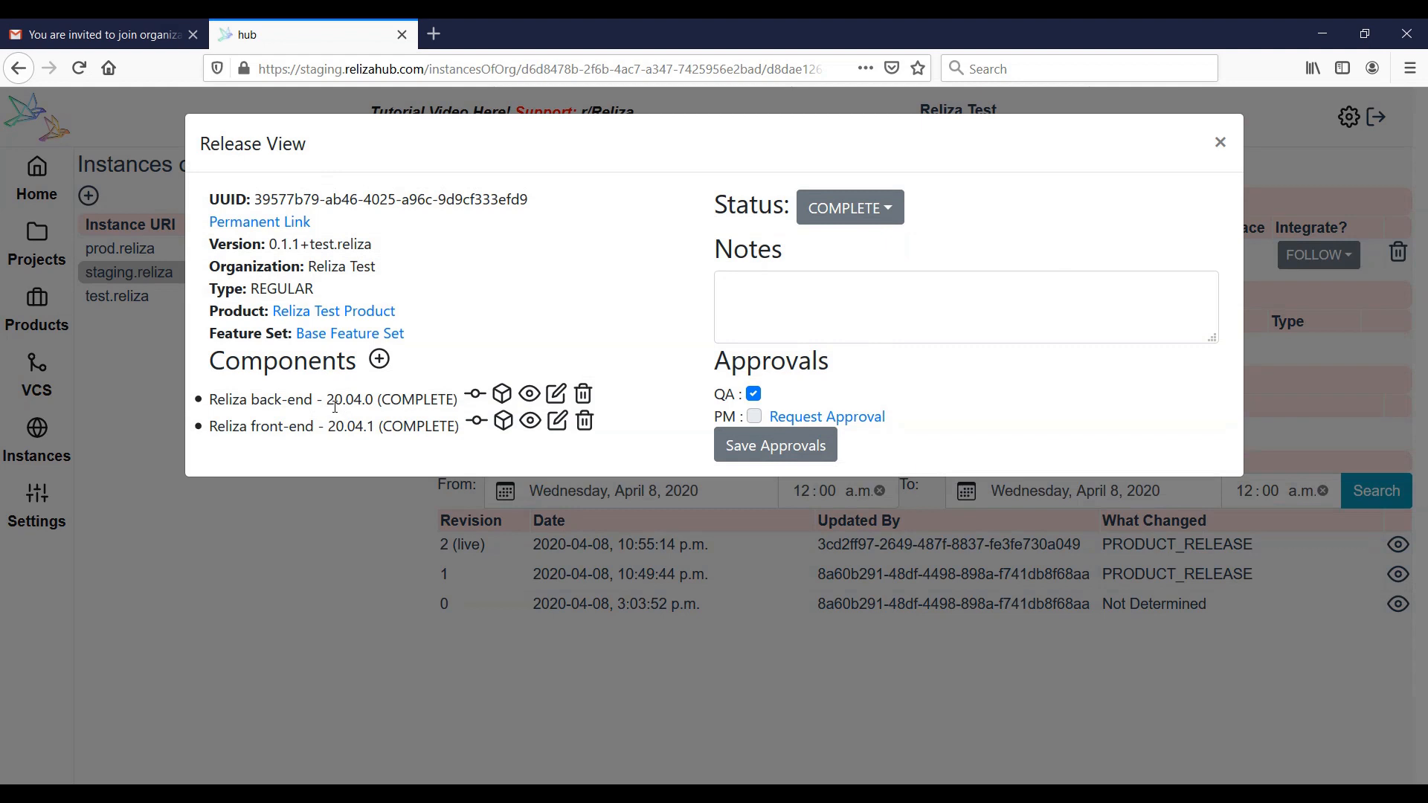
mouse_move(502, 398)
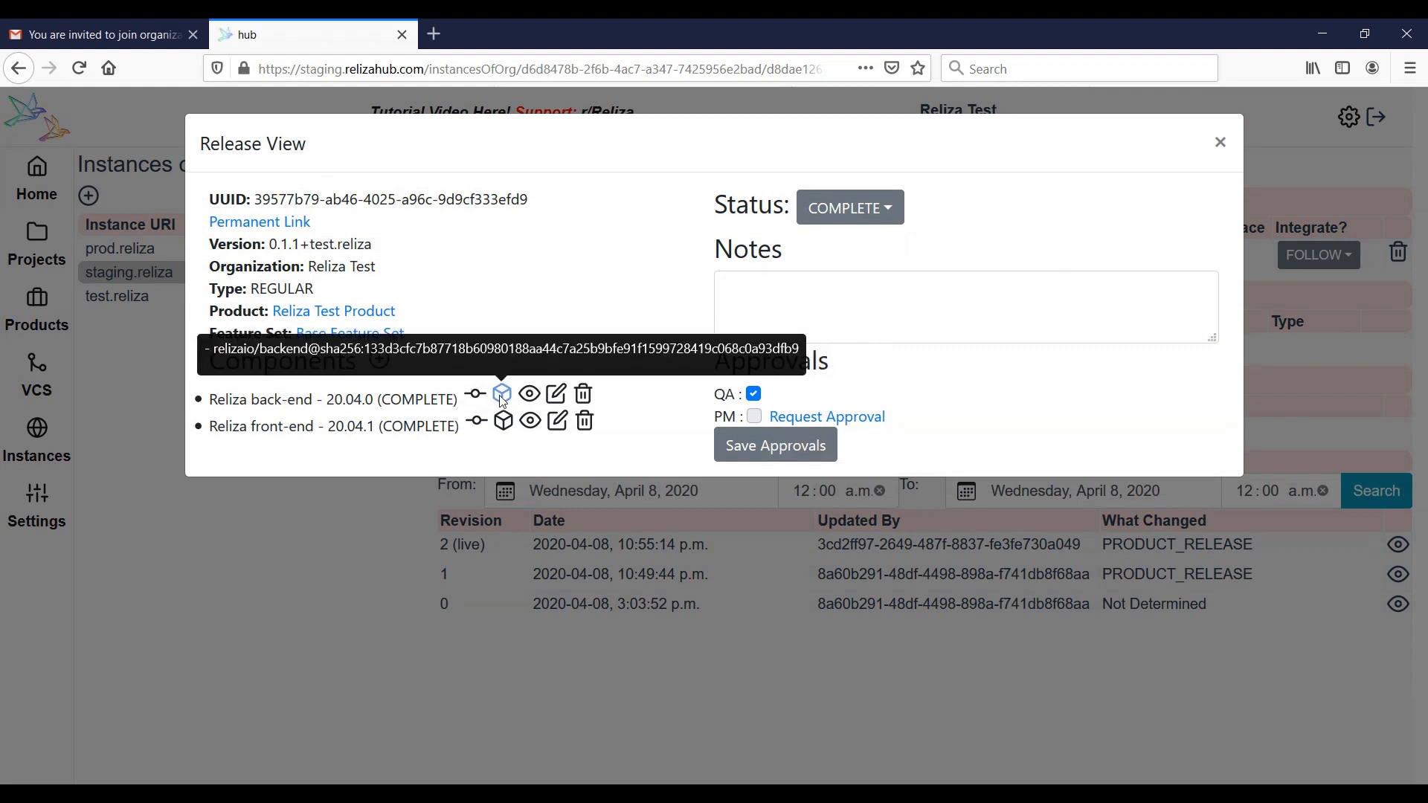
mouse_move(503, 422)
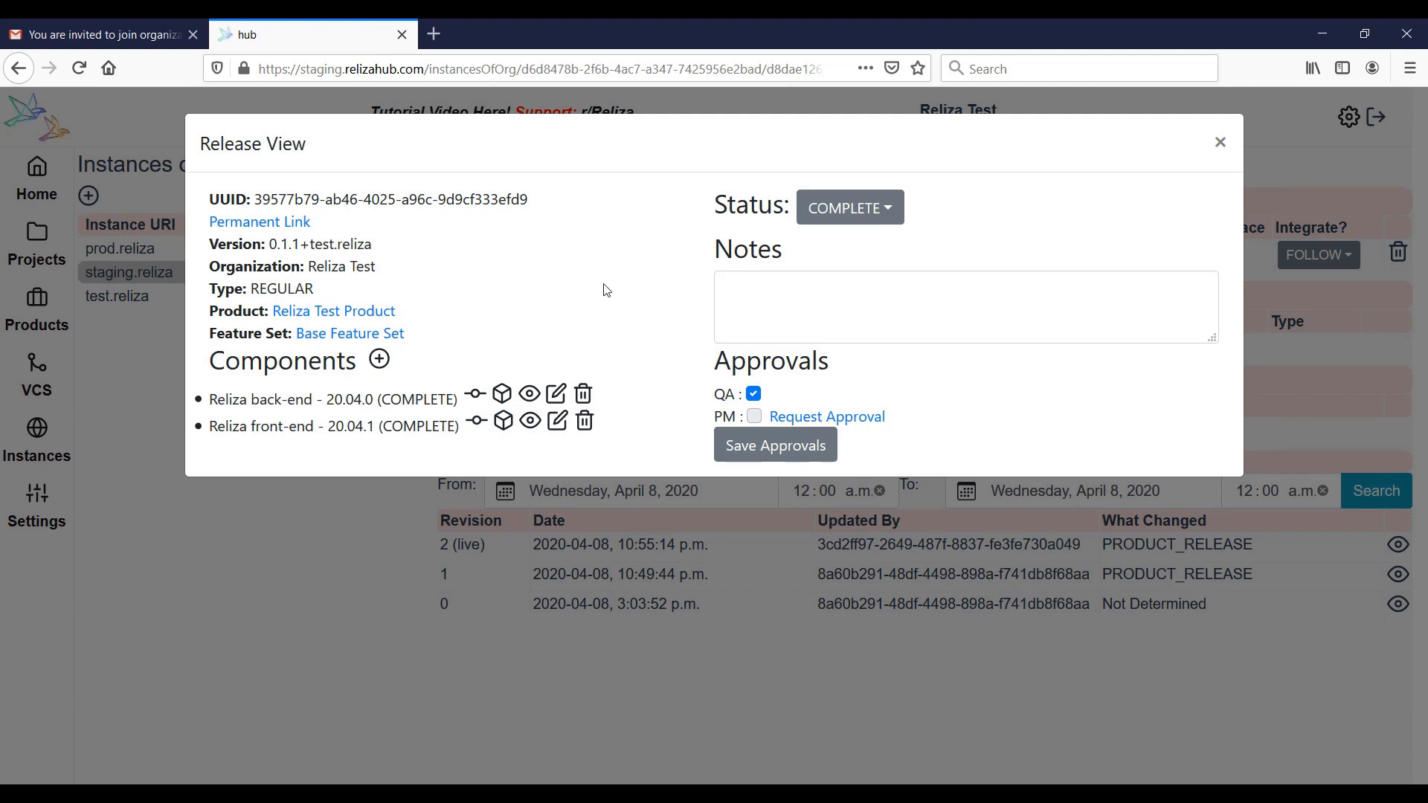
click(1220, 143)
Check prod.reliza's target release and review the required approvals in the organization's approval matrix
click(127, 250)
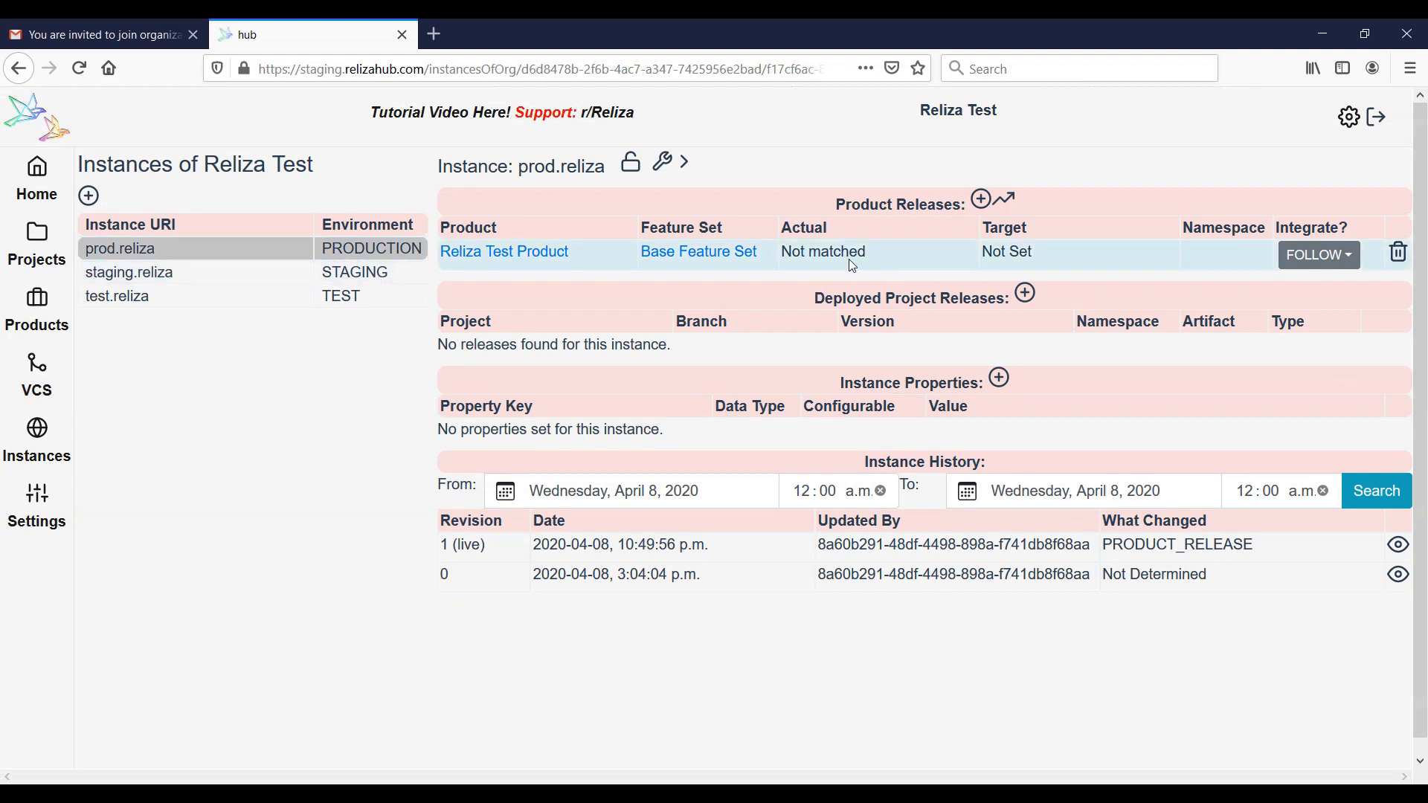
drag(1036, 256, 983, 258)
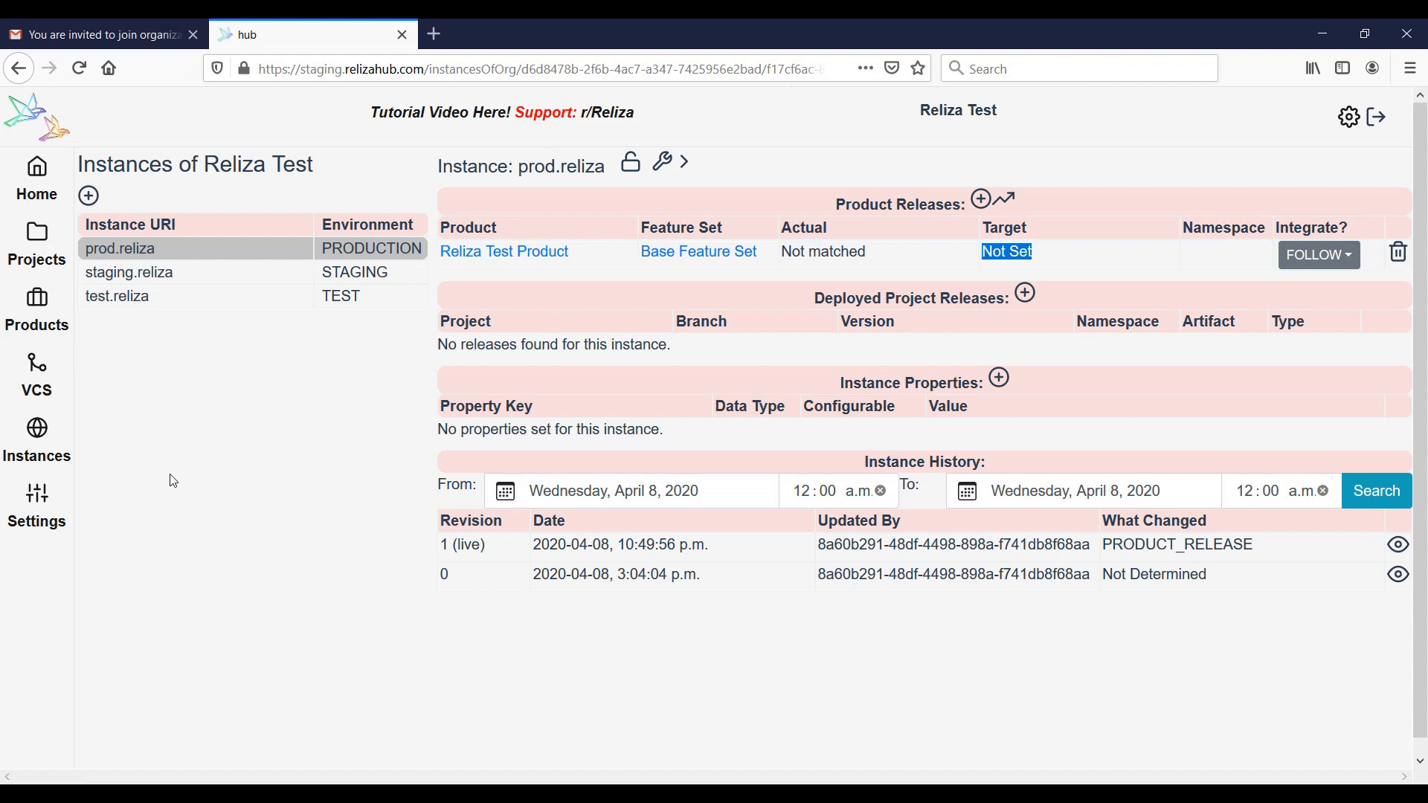
click(49, 500)
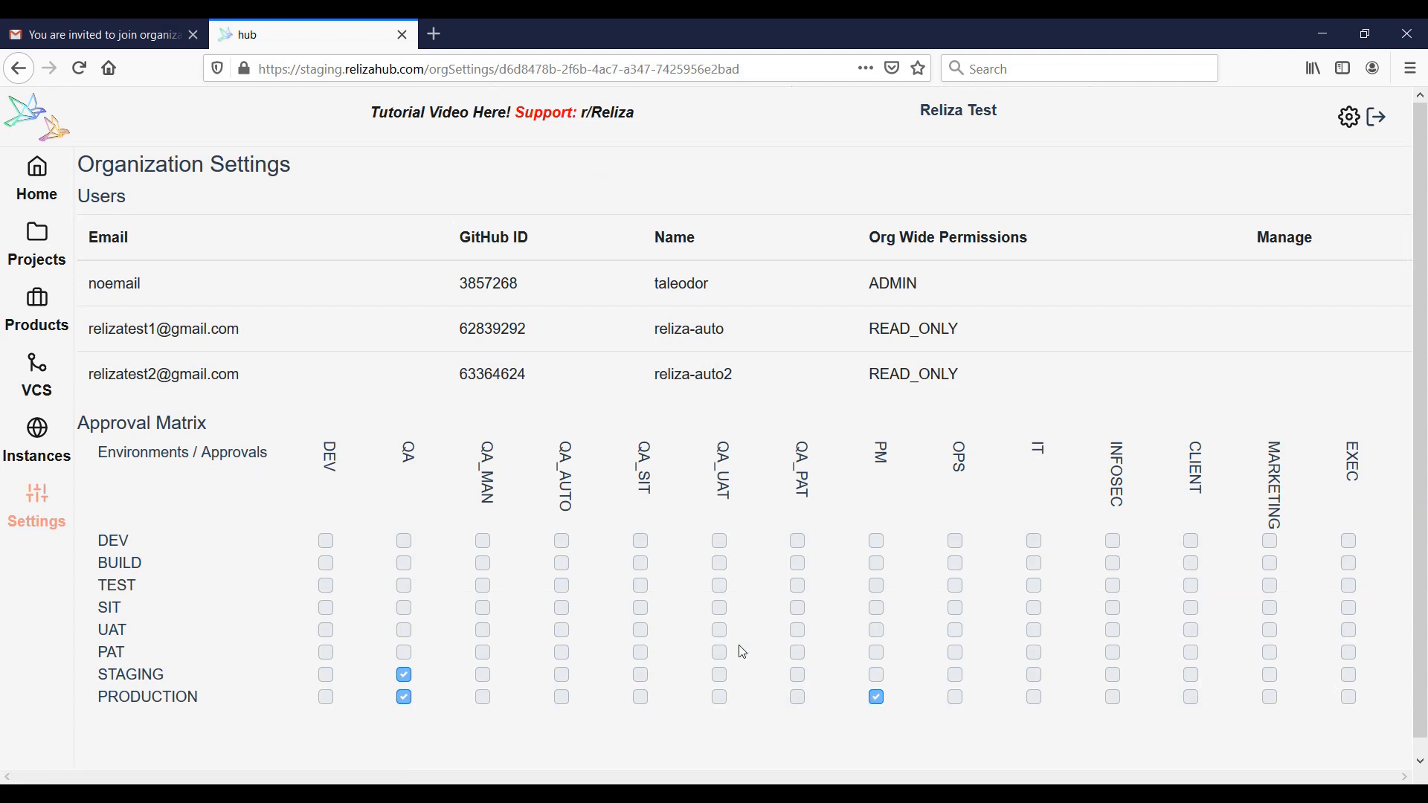
Open the target release of staging.reliza and request PM approval for it
click(51, 427)
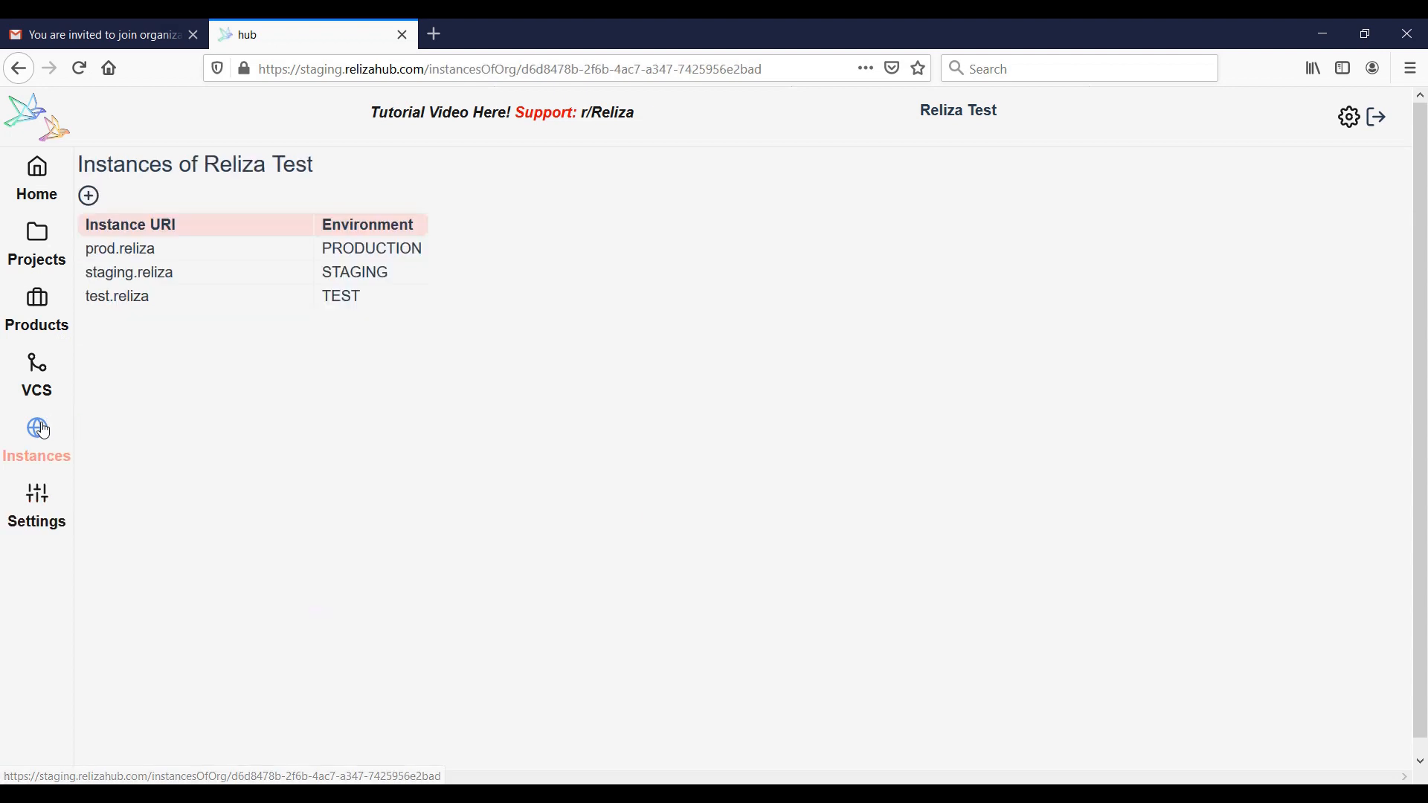
click(200, 274)
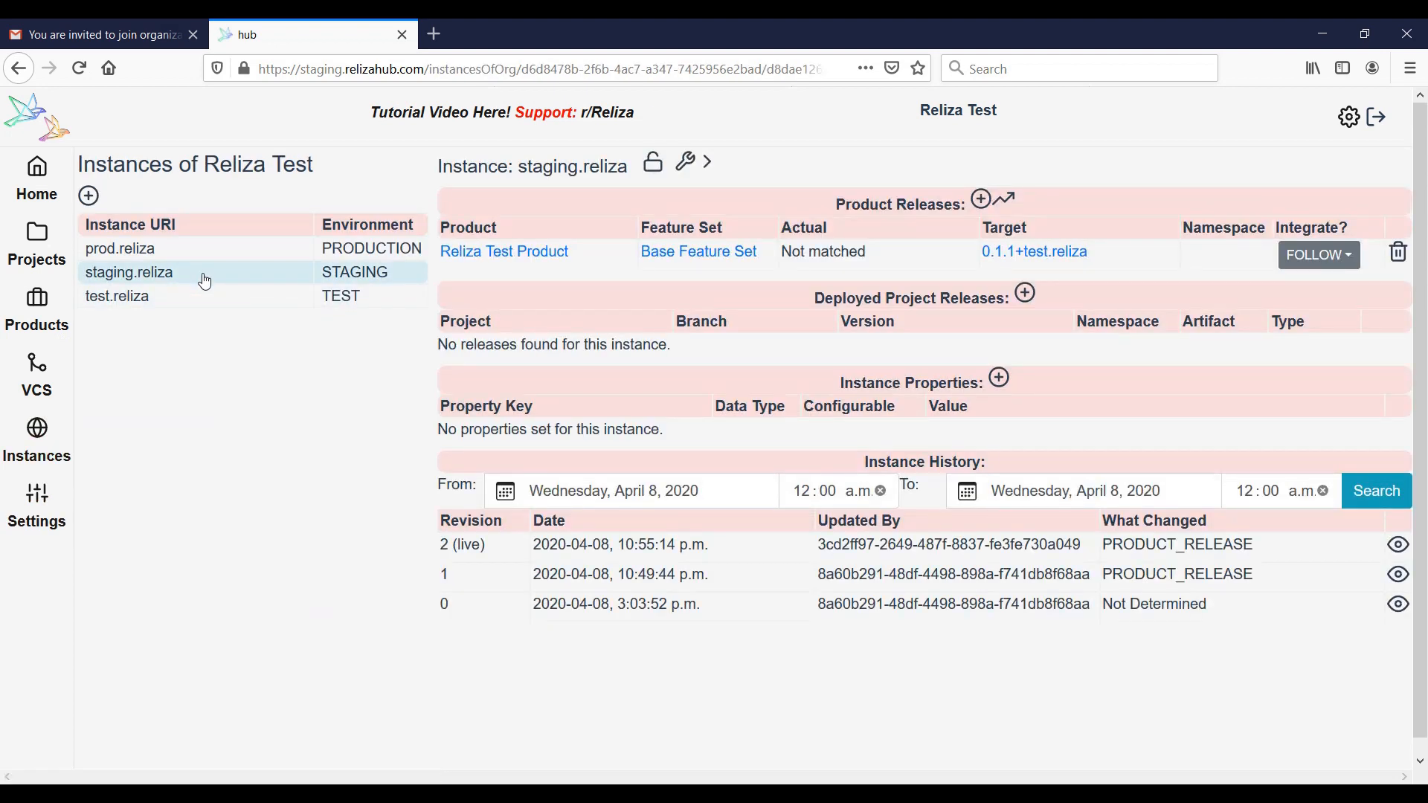
click(1020, 255)
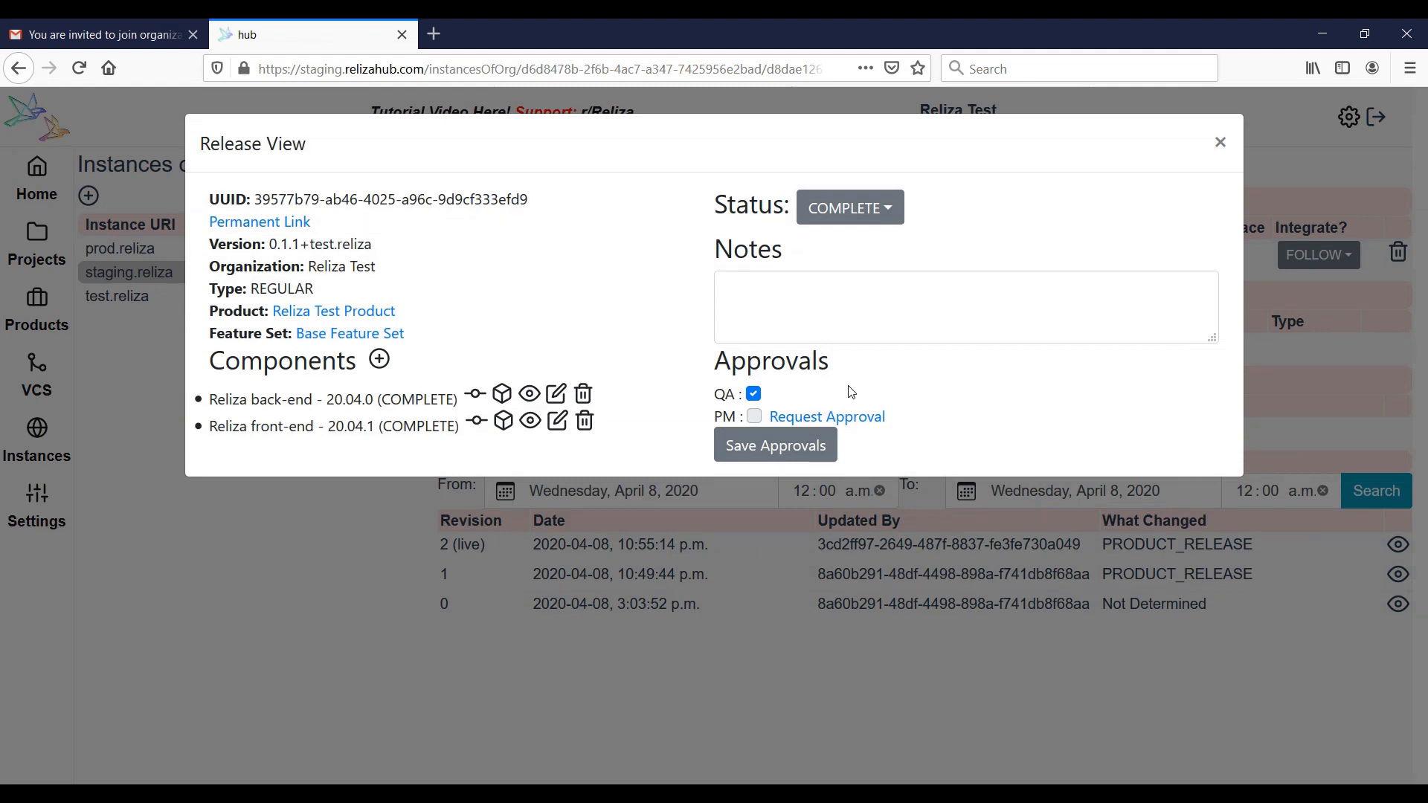
click(790, 423)
Switch to the PM approver's Gmail, follow the approval request e-mail to the detailed release view, and save the PM approval
key(alt+Tab)
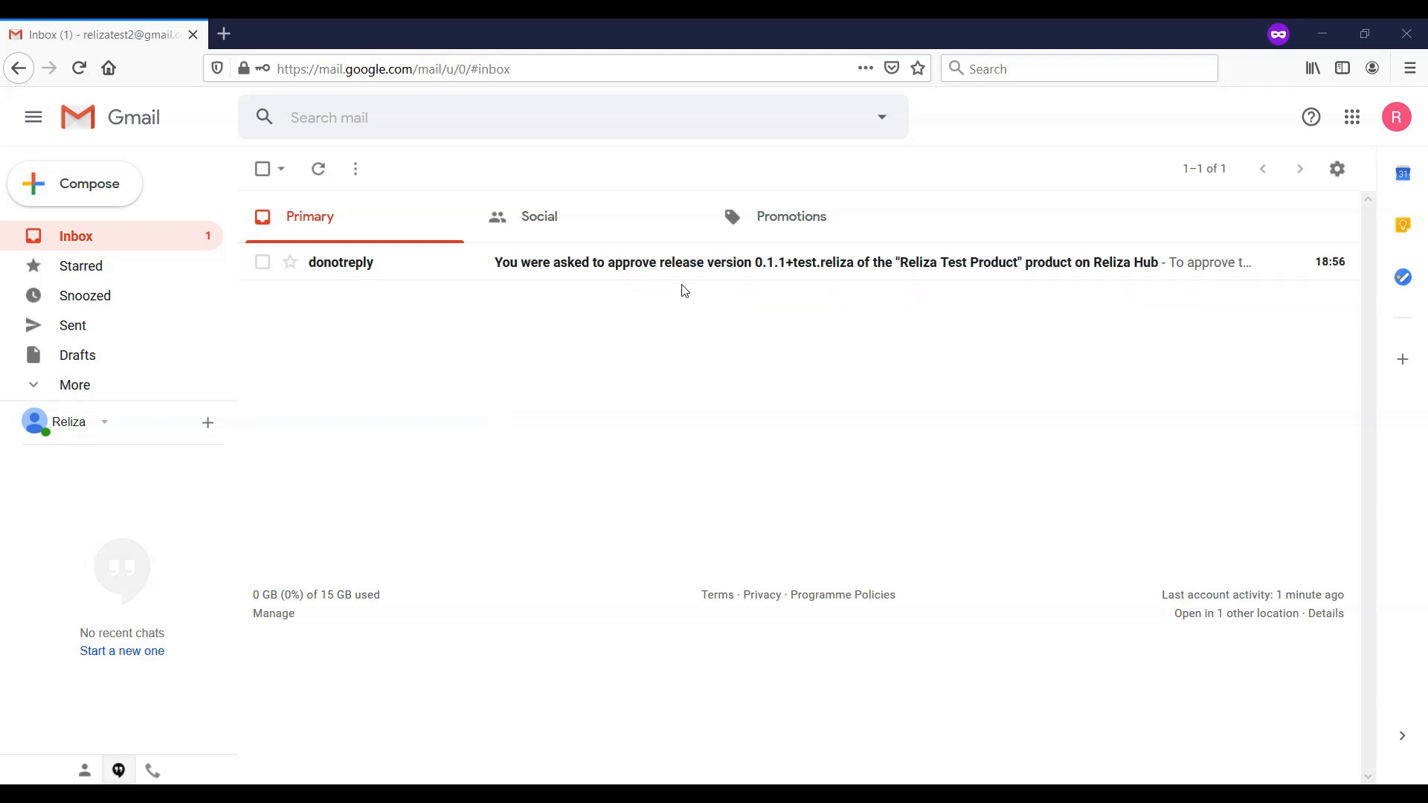
click(891, 269)
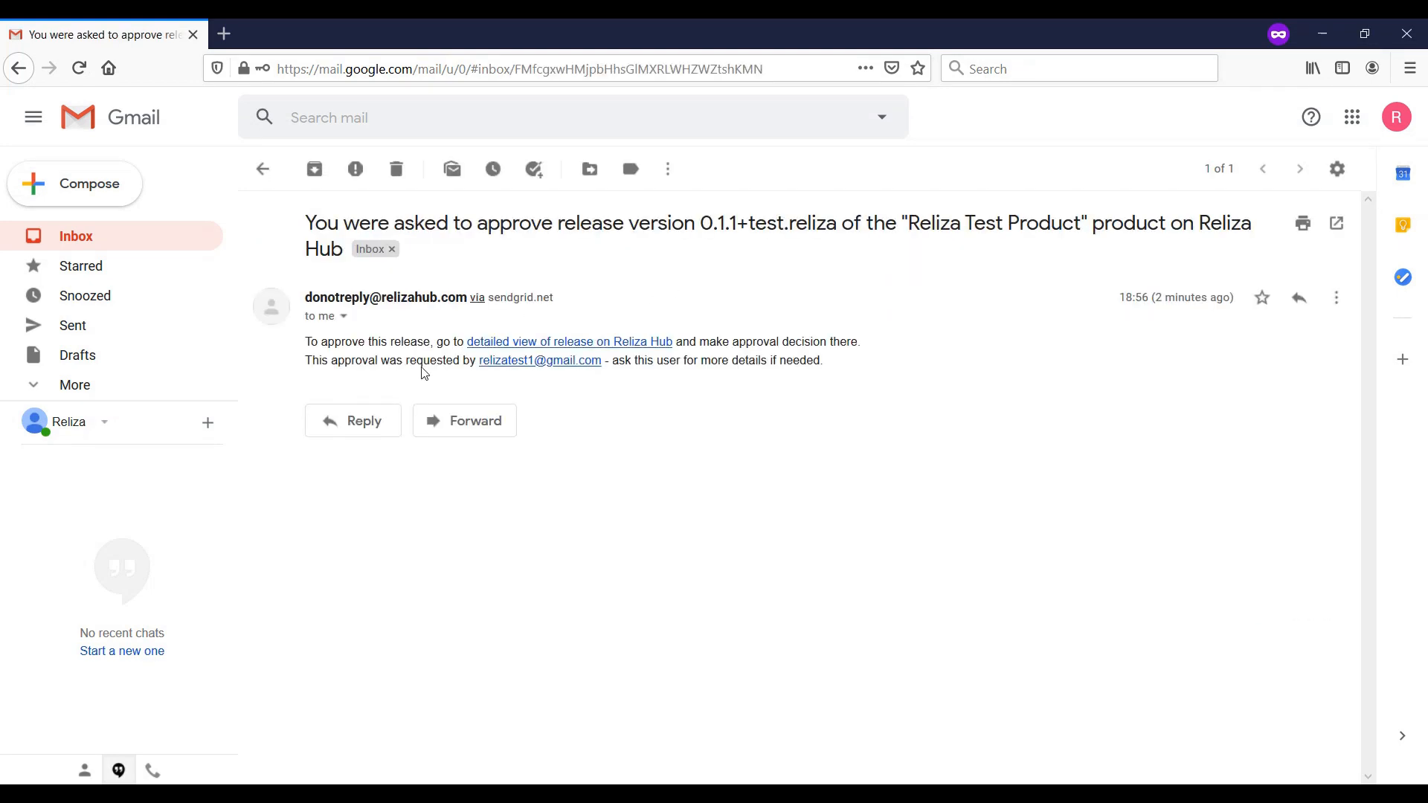
drag(443, 363, 634, 379)
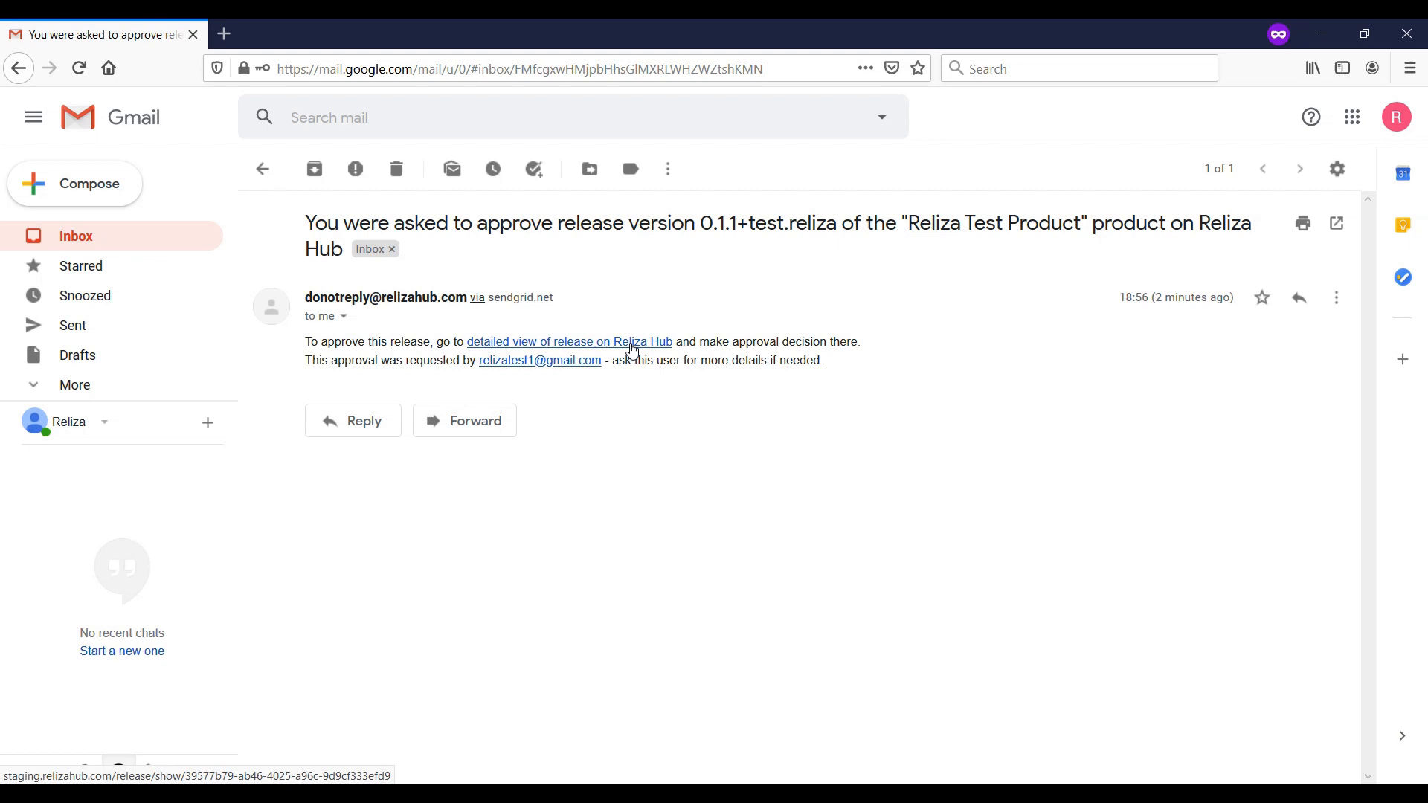
click(632, 344)
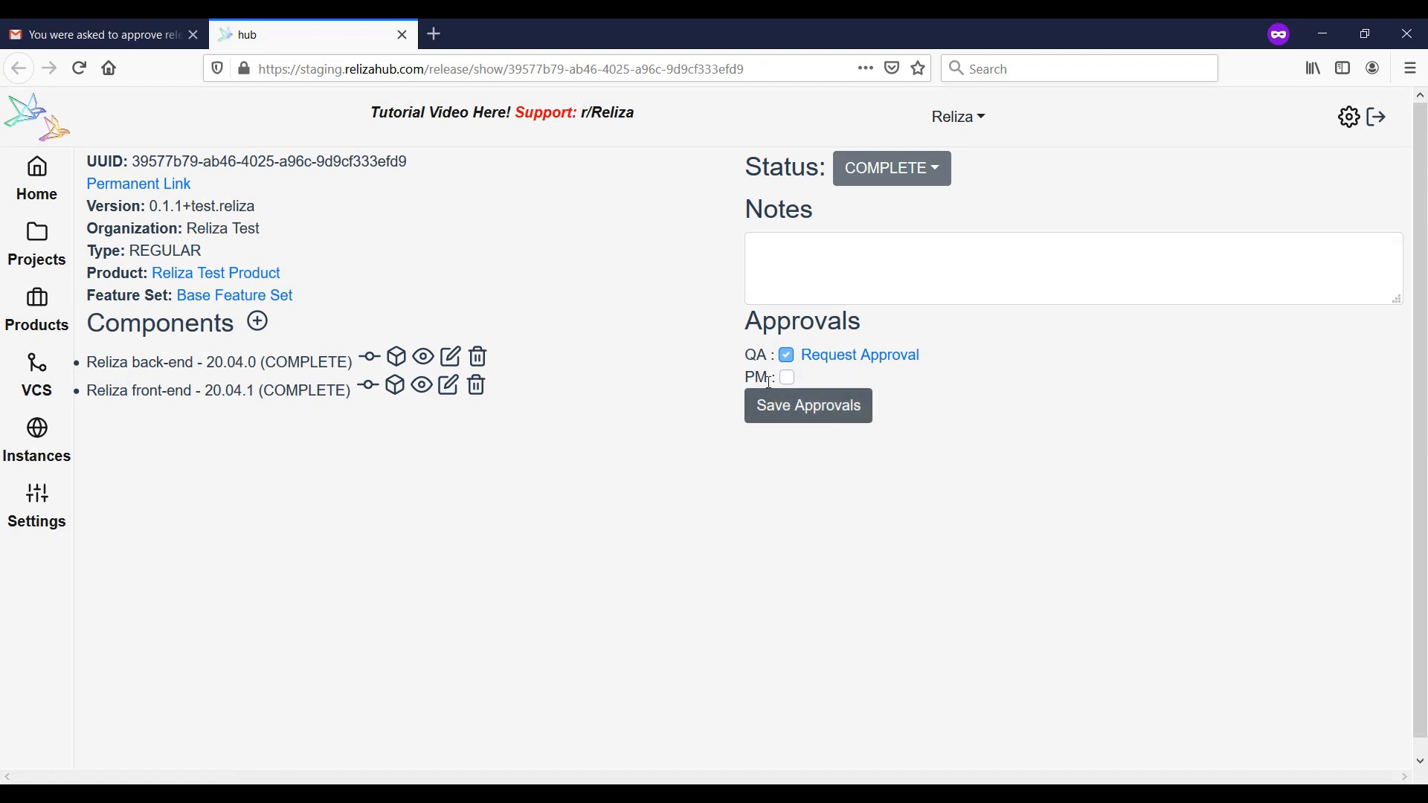
click(796, 411)
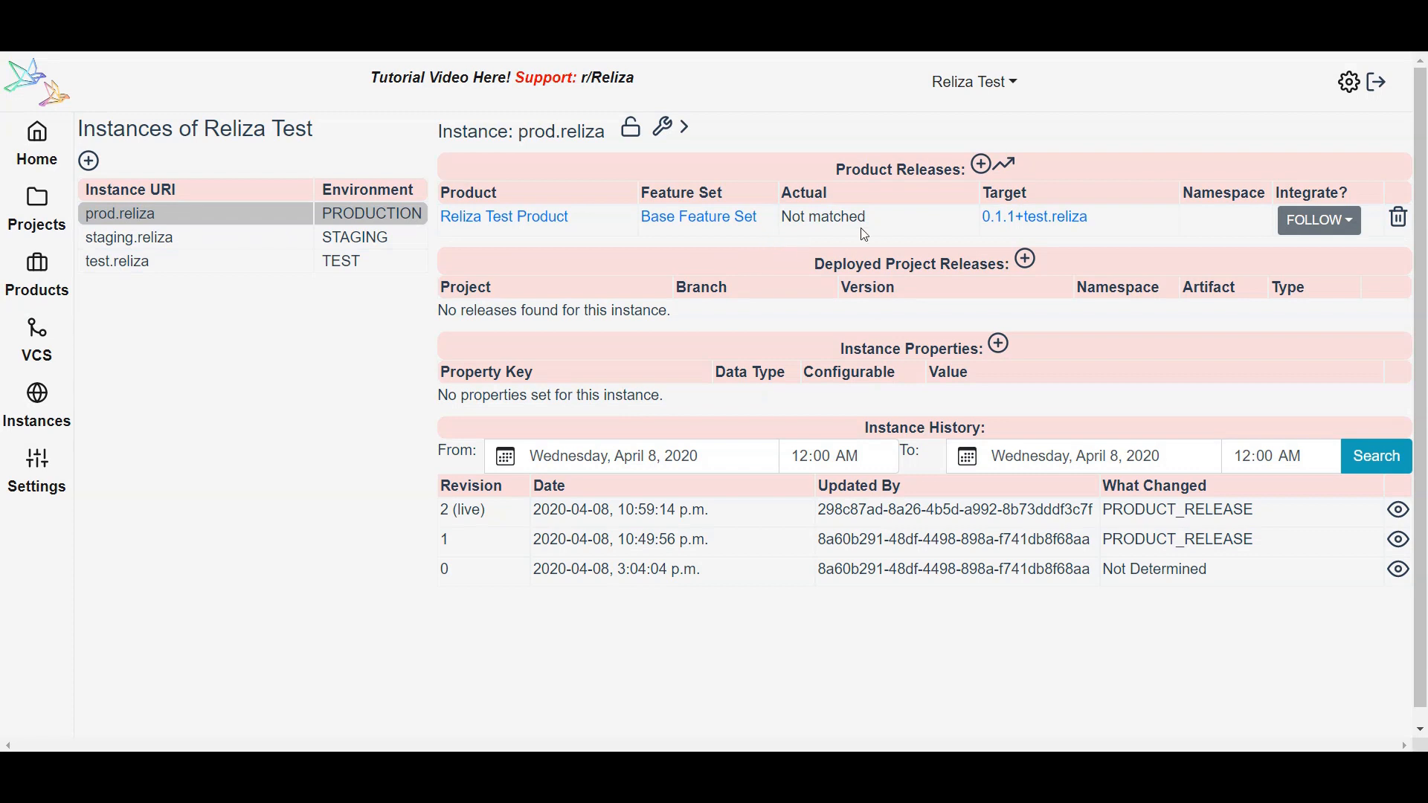
Check the target release of Reliza Test Product on the prod.reliza instance after the PM approval
drag(1108, 221, 982, 220)
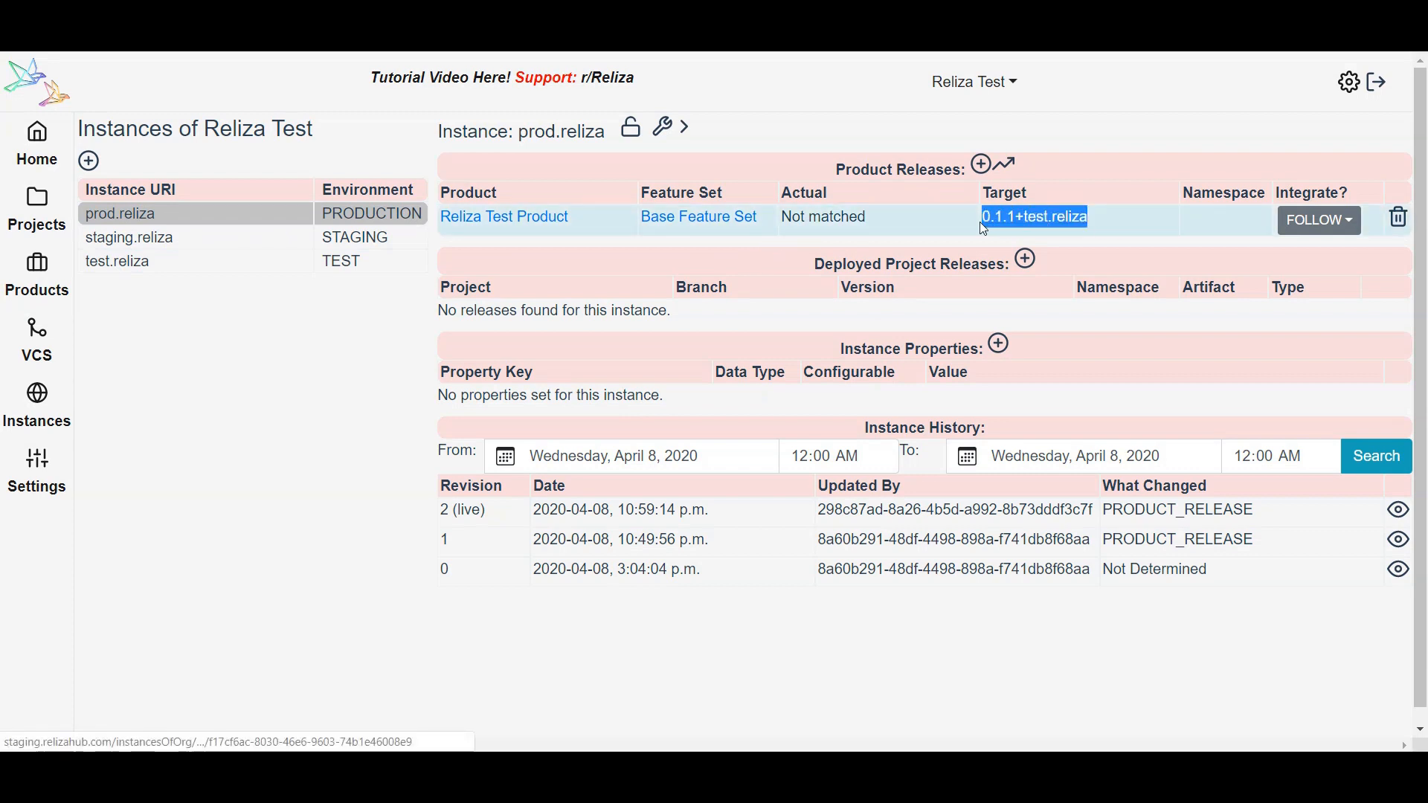
click(1105, 221)
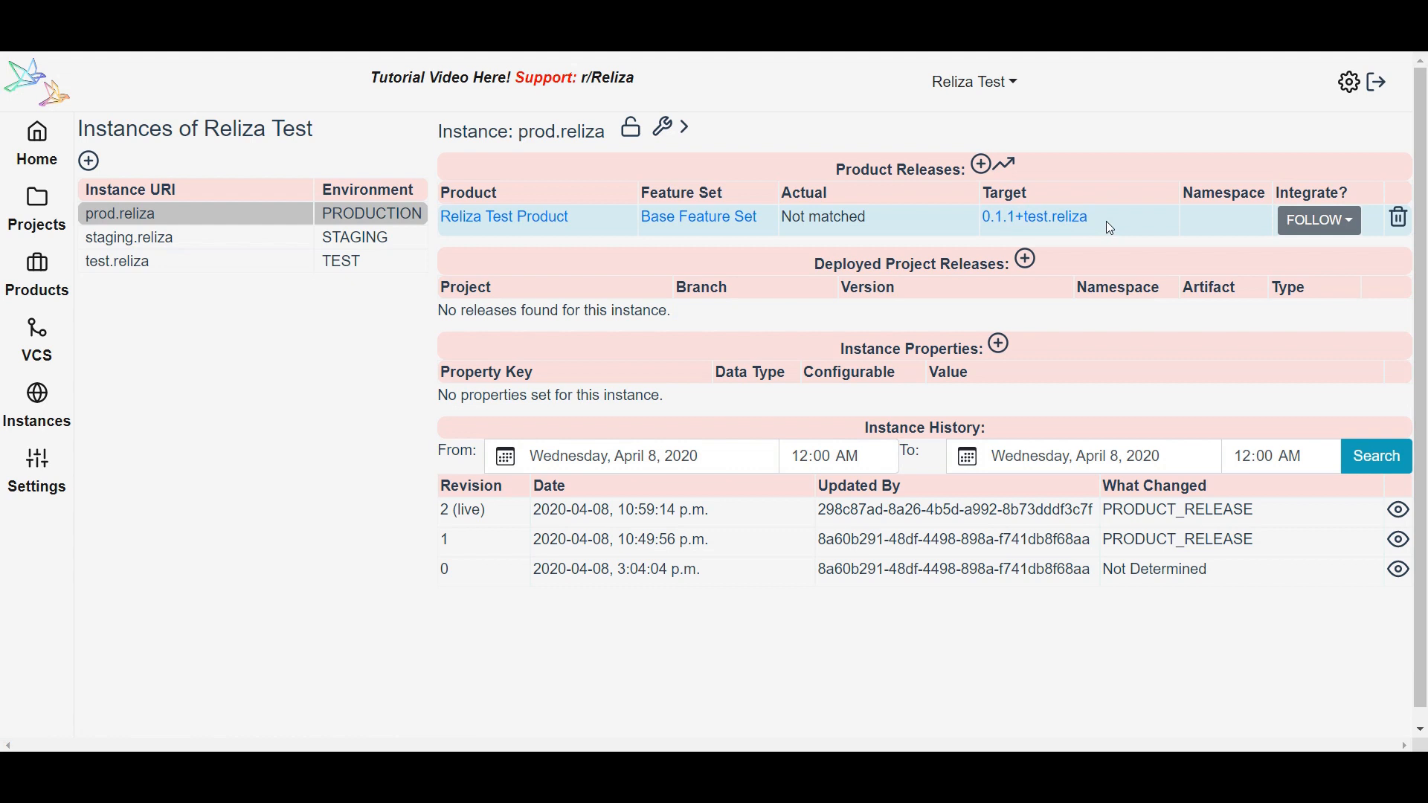
mouse_move(1090, 218)
mouse_down()
mouse_move(979, 220)
mouse_move(1102, 222)
mouse_up()
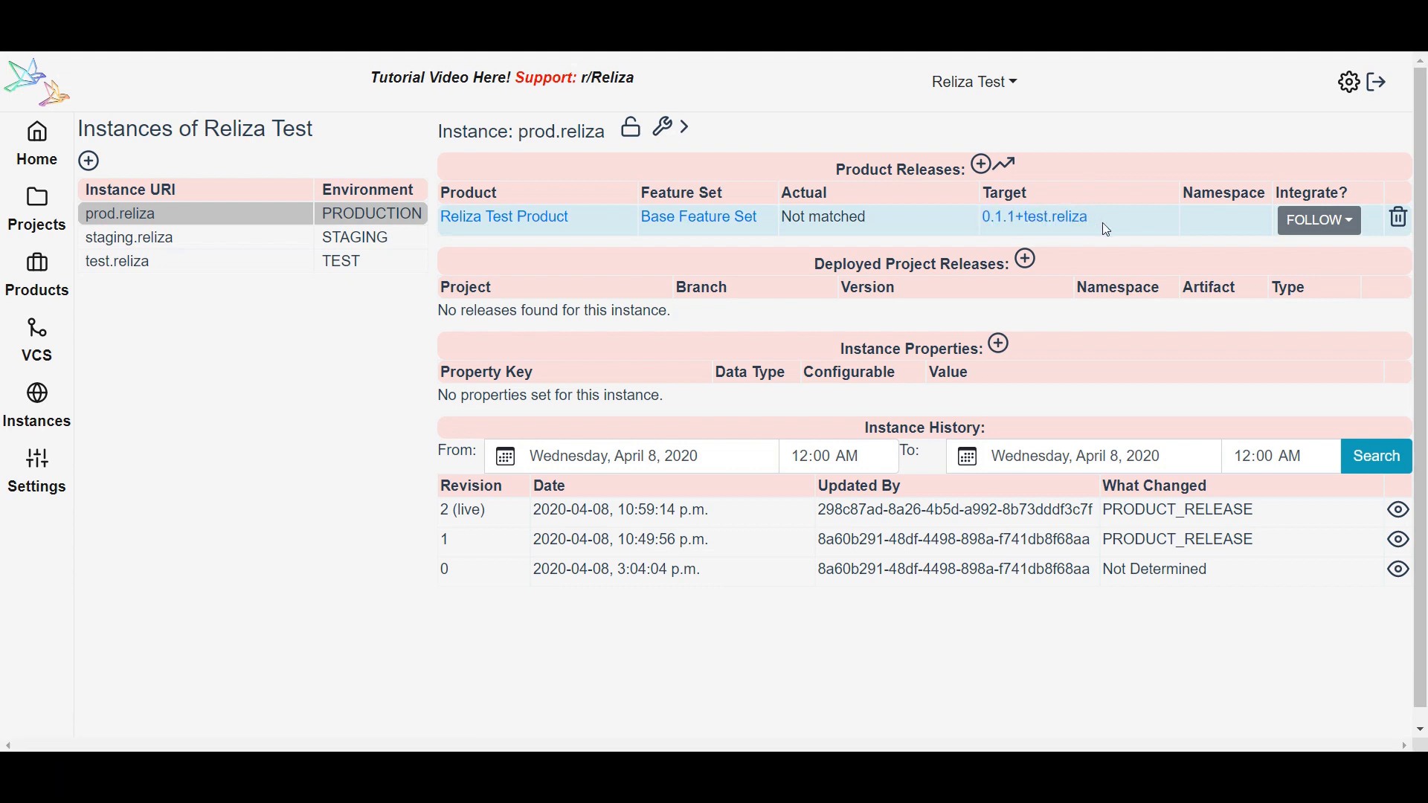